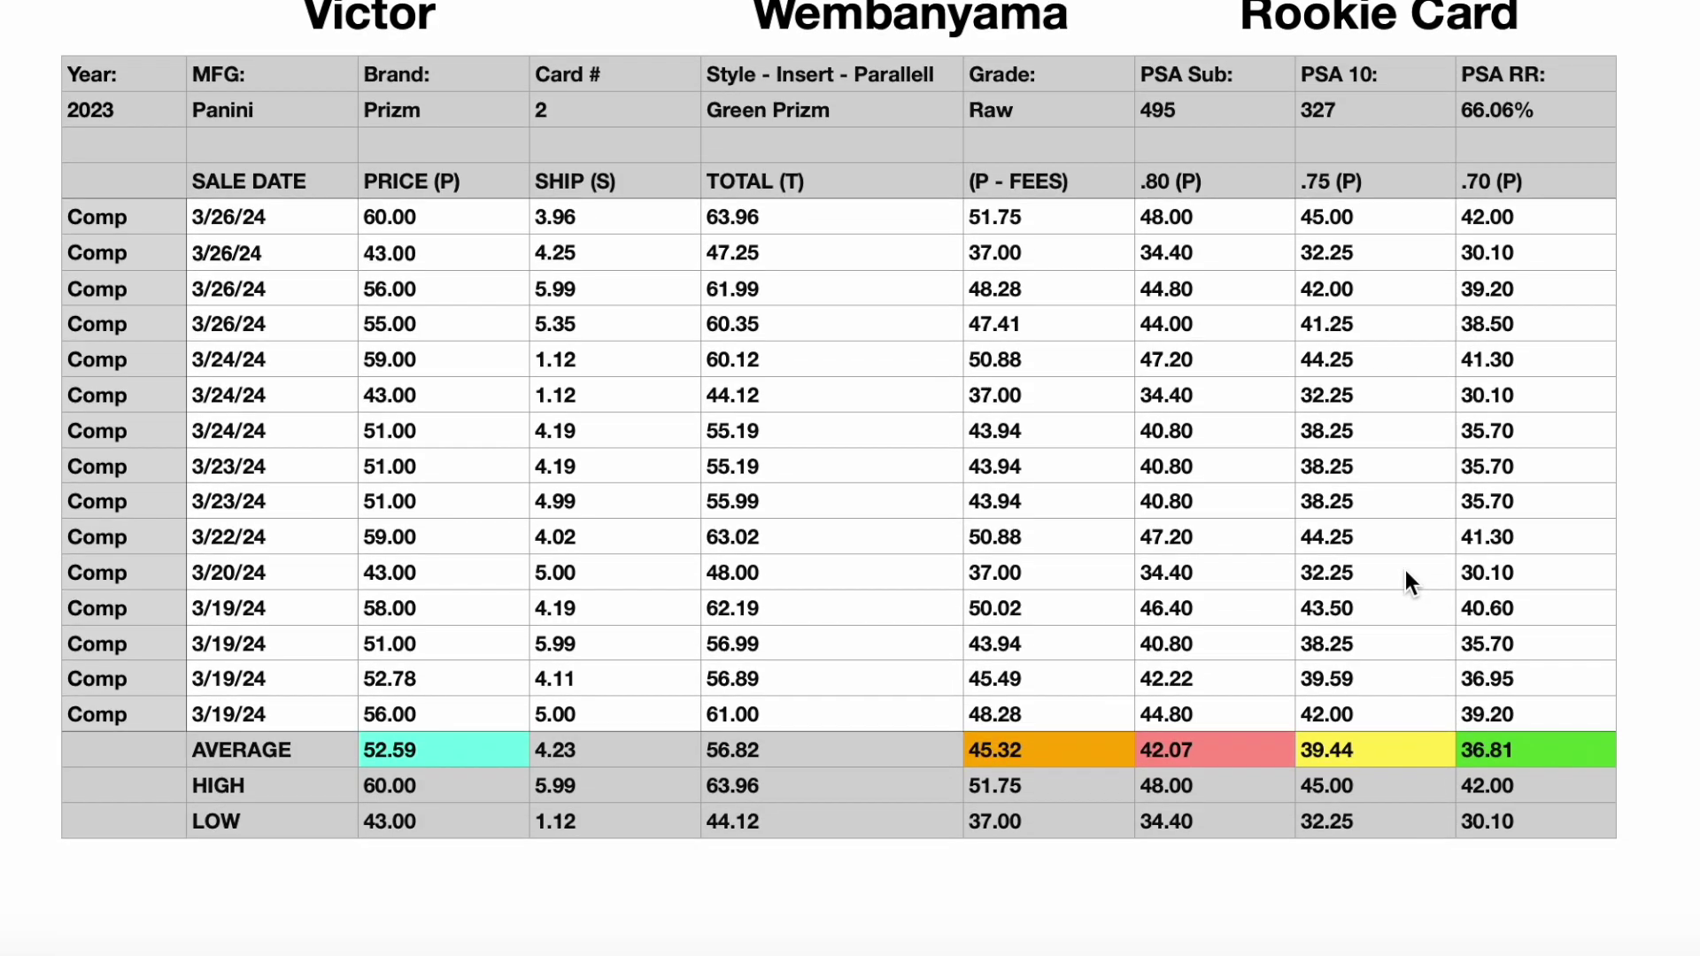
Review the Victor Wembanyama Green Prizm price chart and its comps table, including the average, high and low rows
scroll(1407, 574, "up", 5)
scroll(1406, 570, "up", 6)
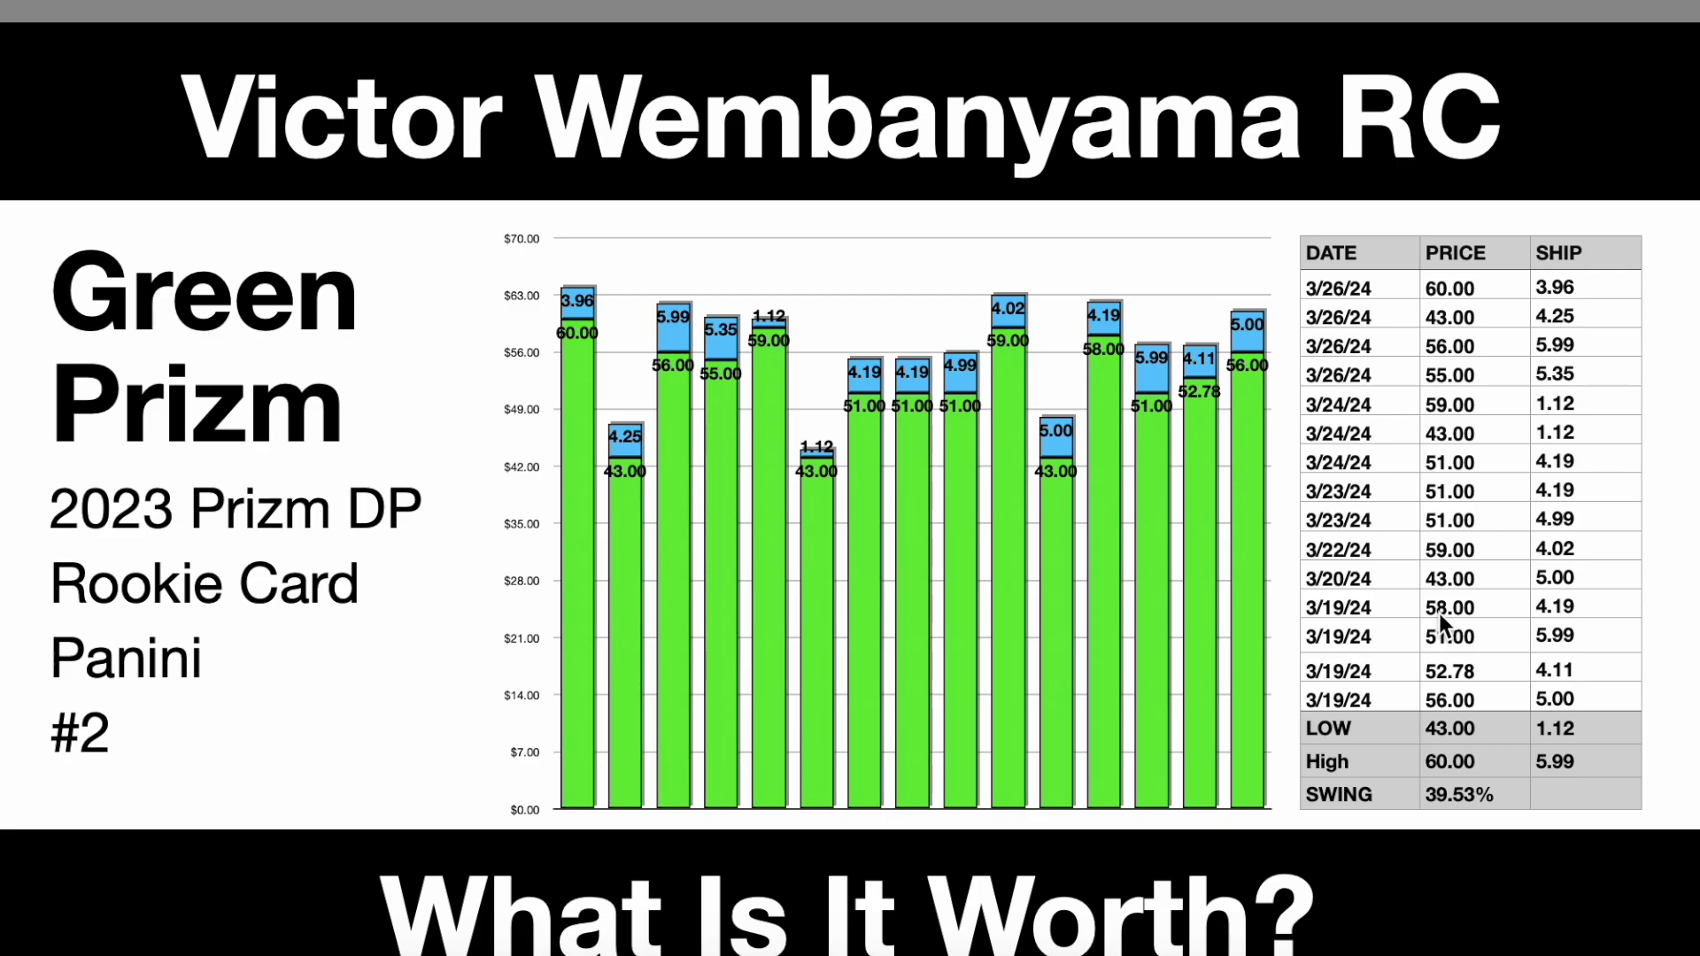
scroll(1439, 613, "down", 2)
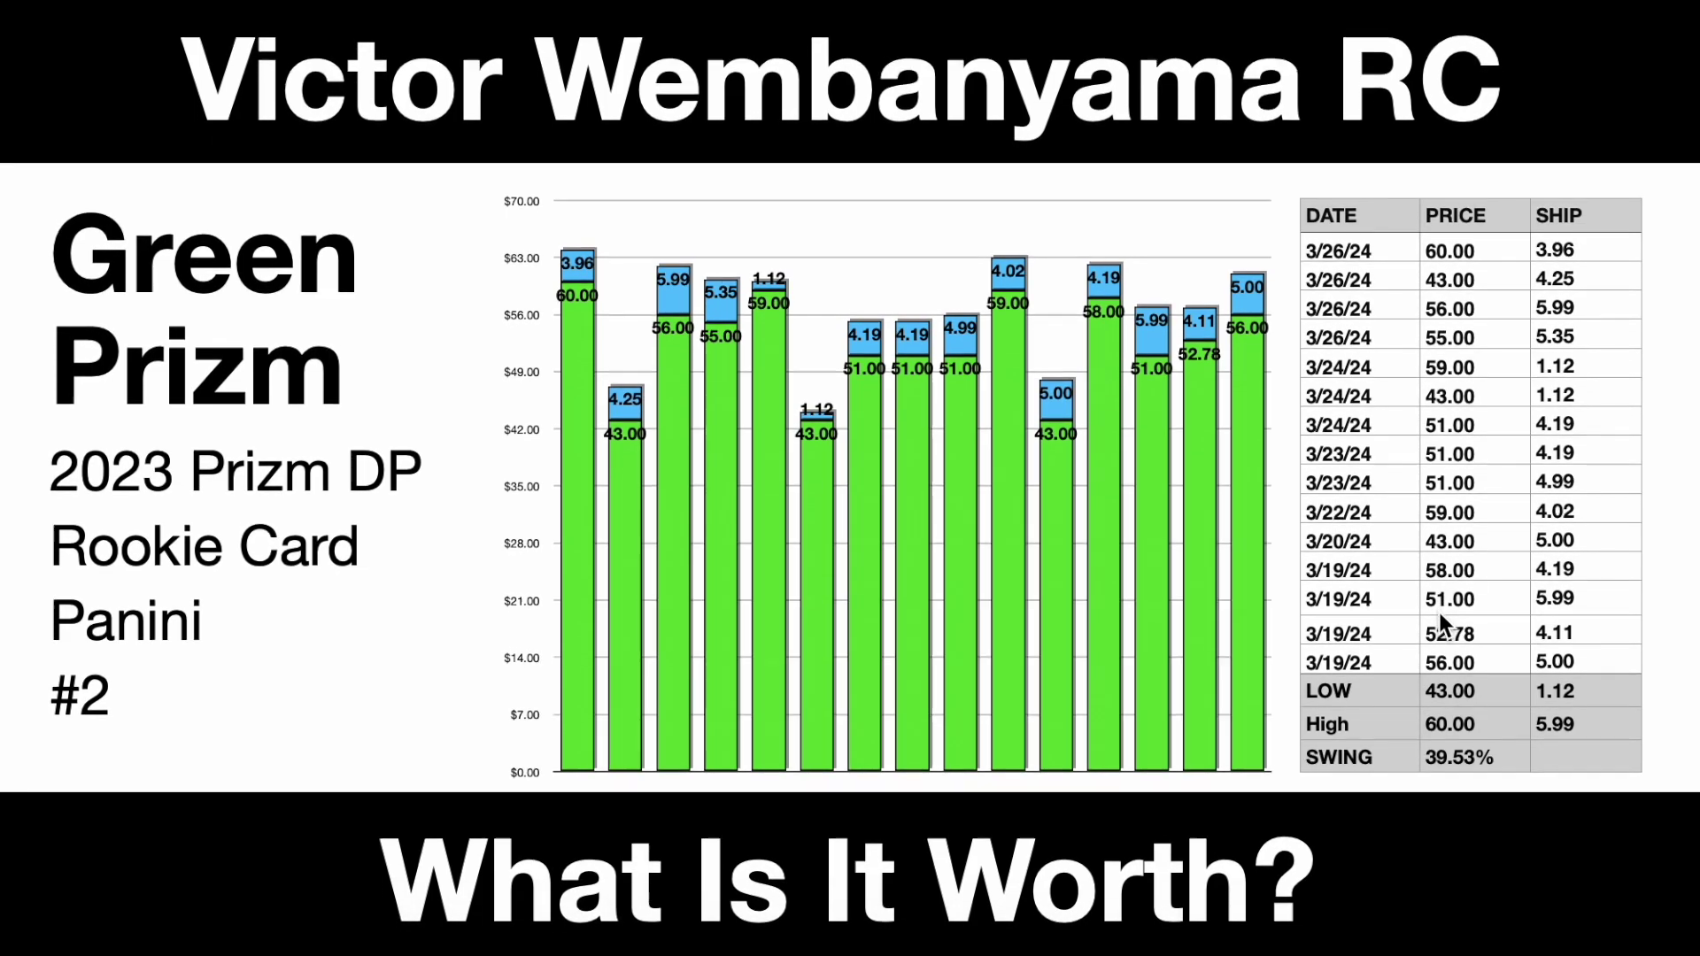
scroll(1440, 613, "down", 10)
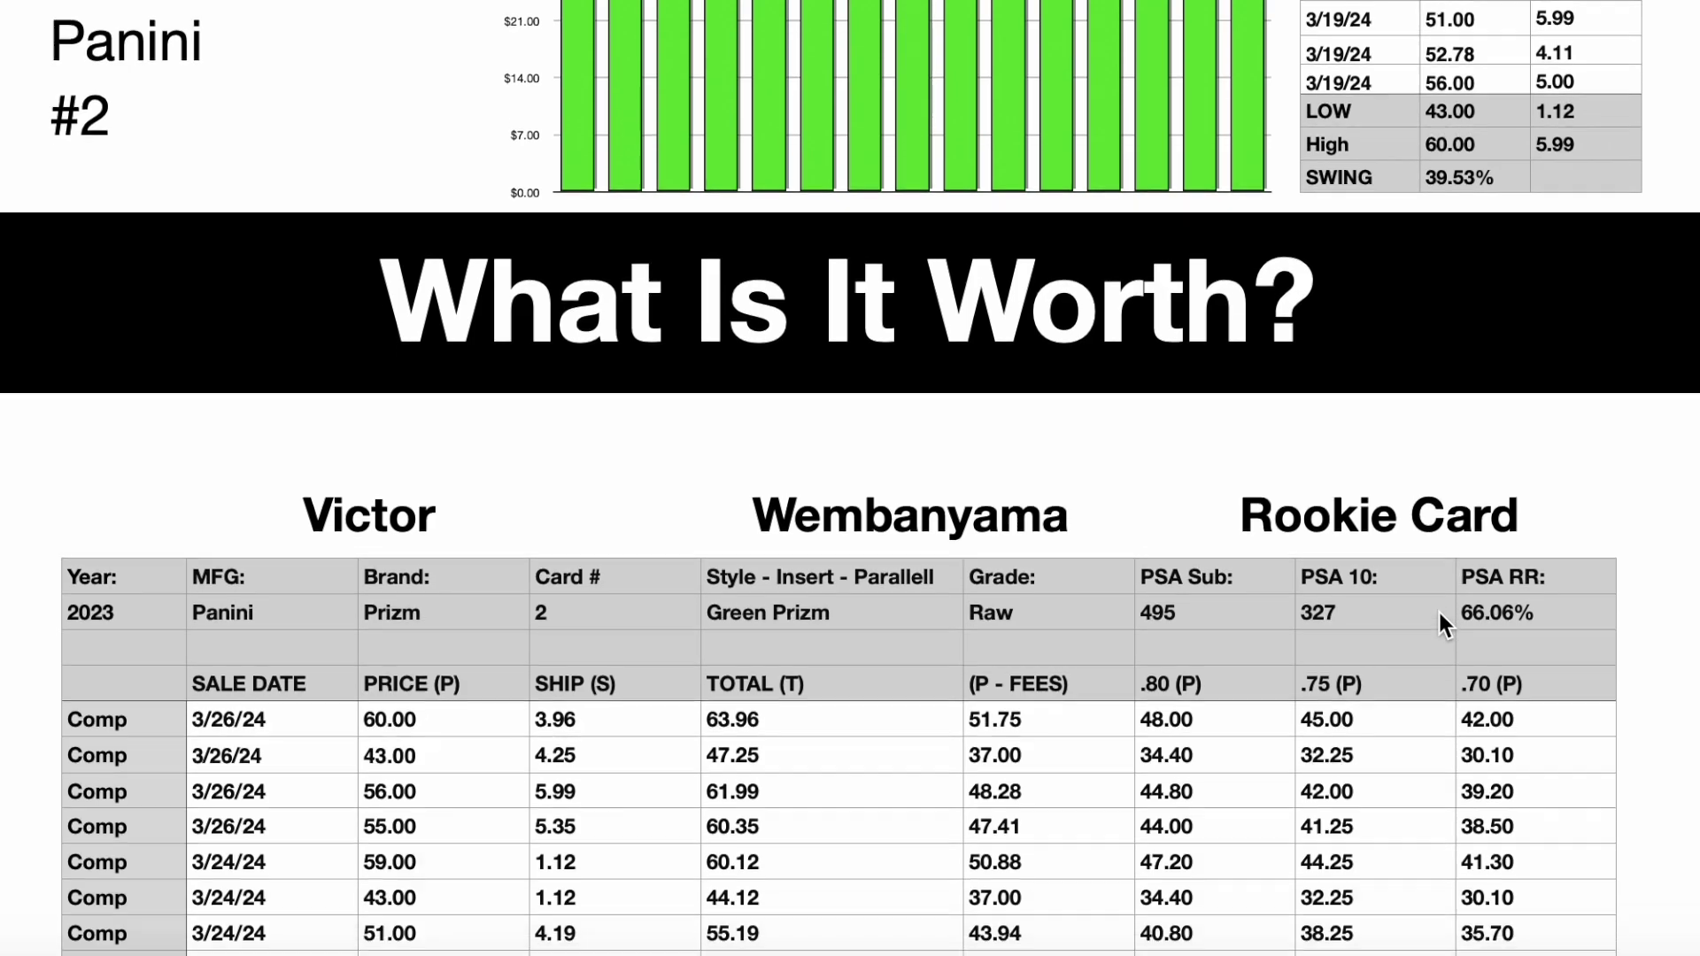
scroll(1438, 610, "down", 8)
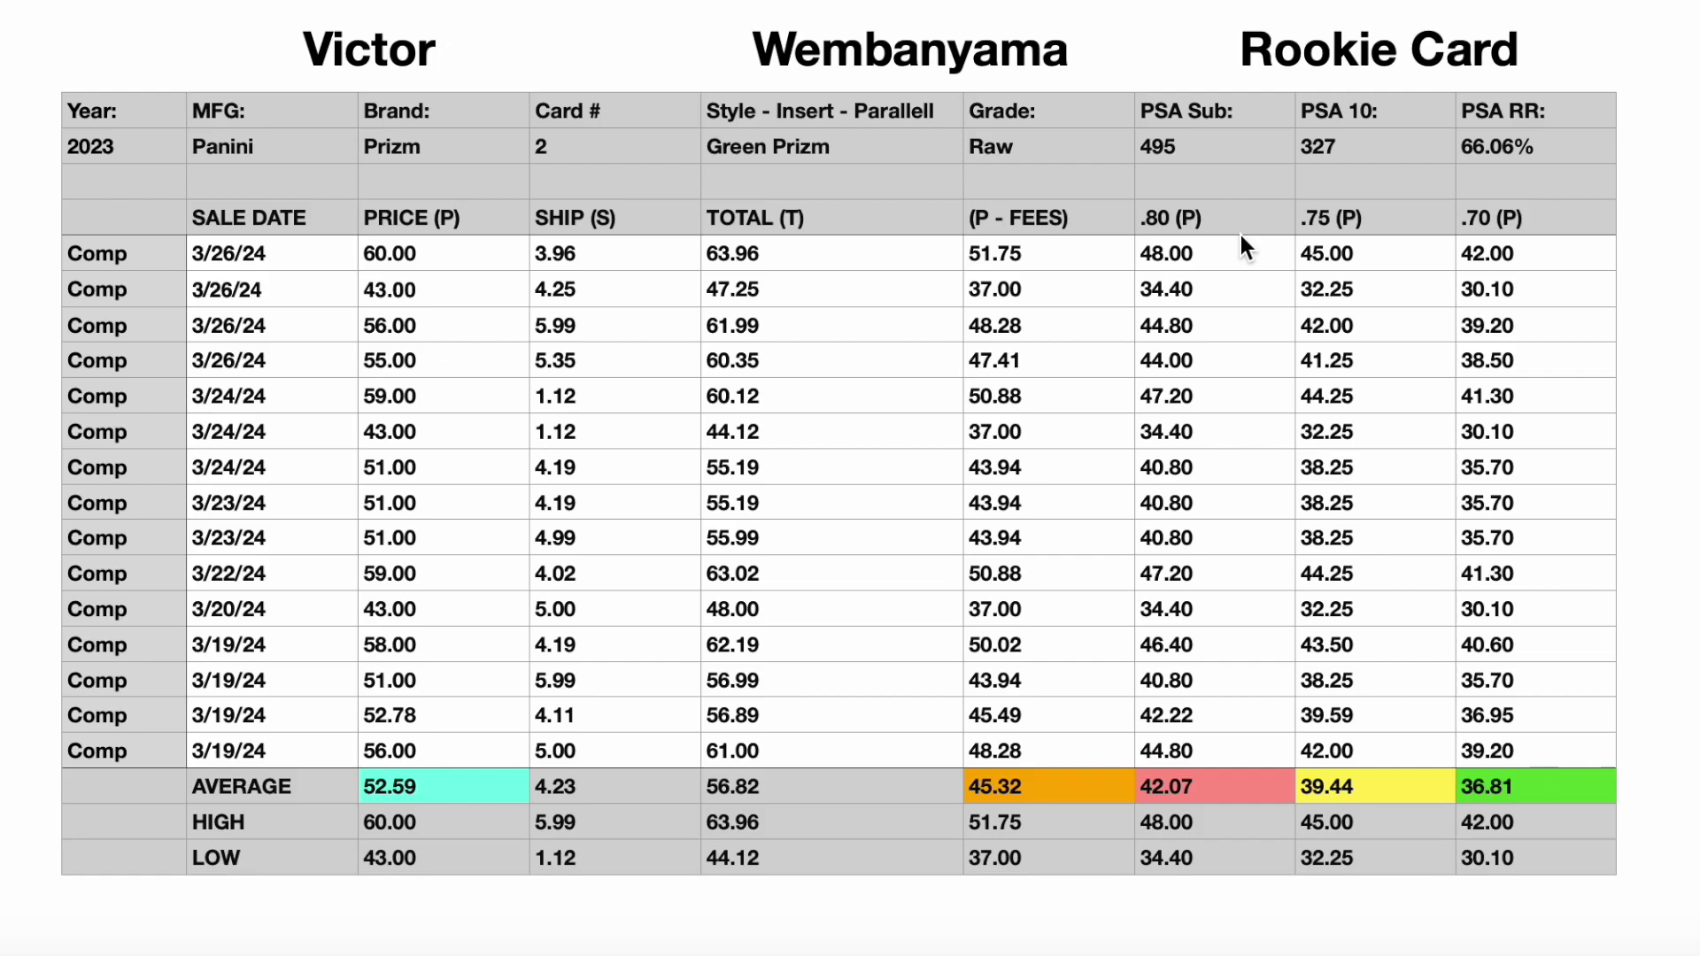
key("Right")
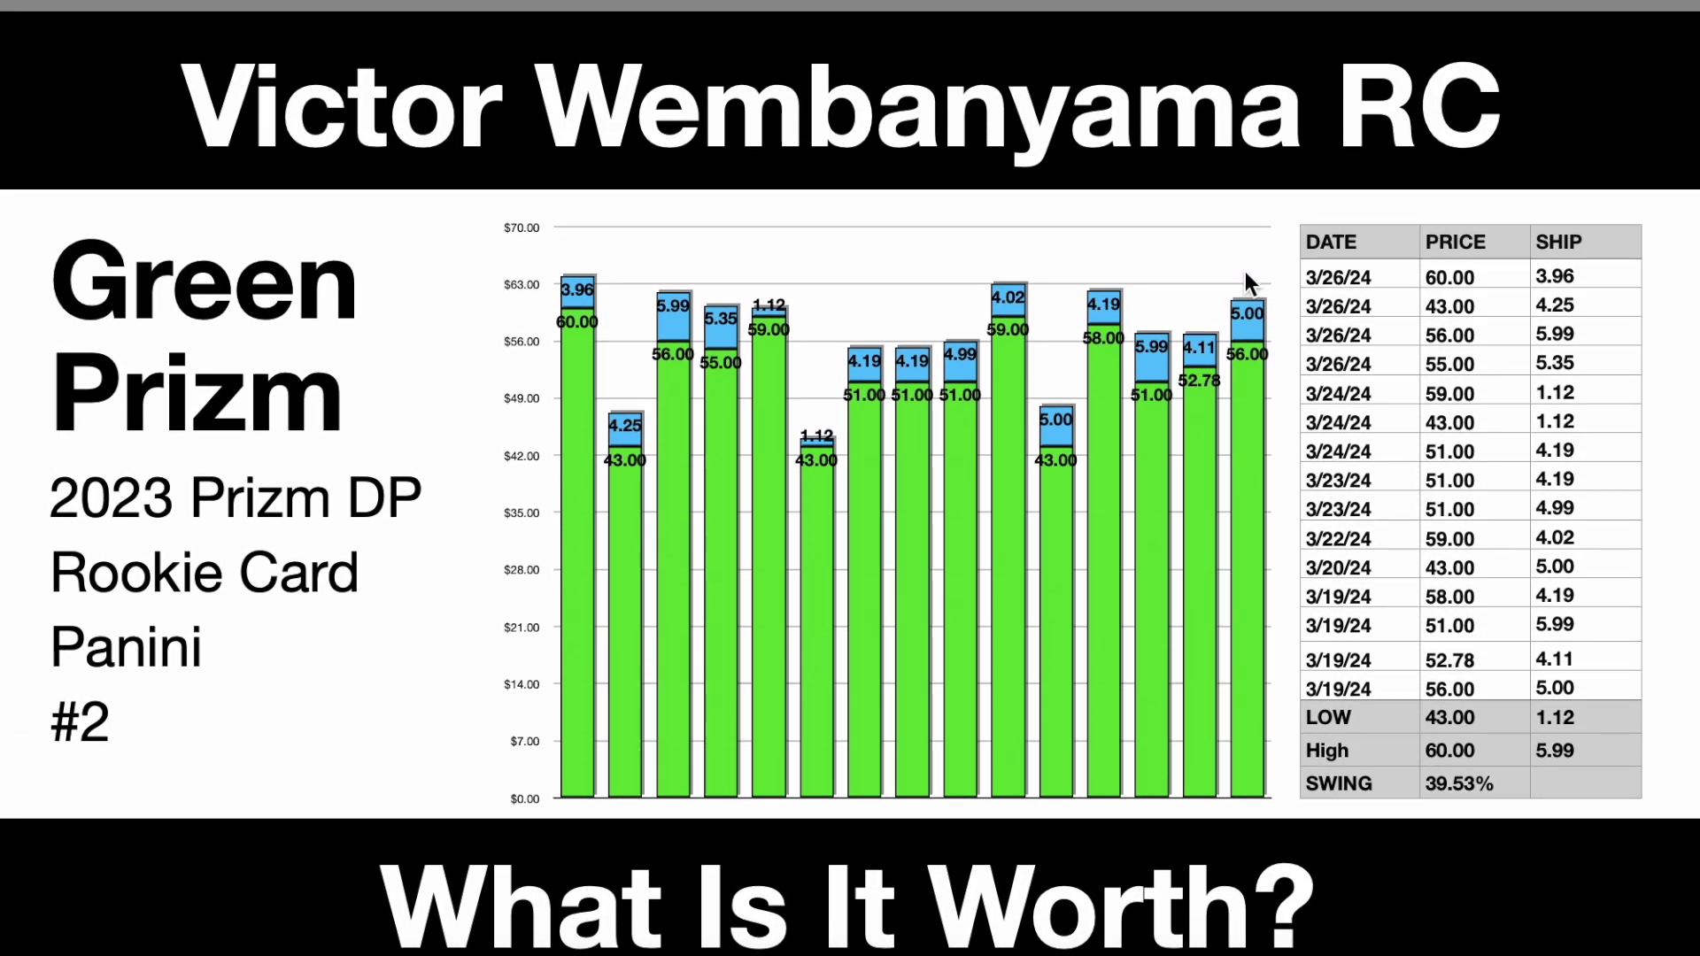
scroll(1413, 842, "down", 10)
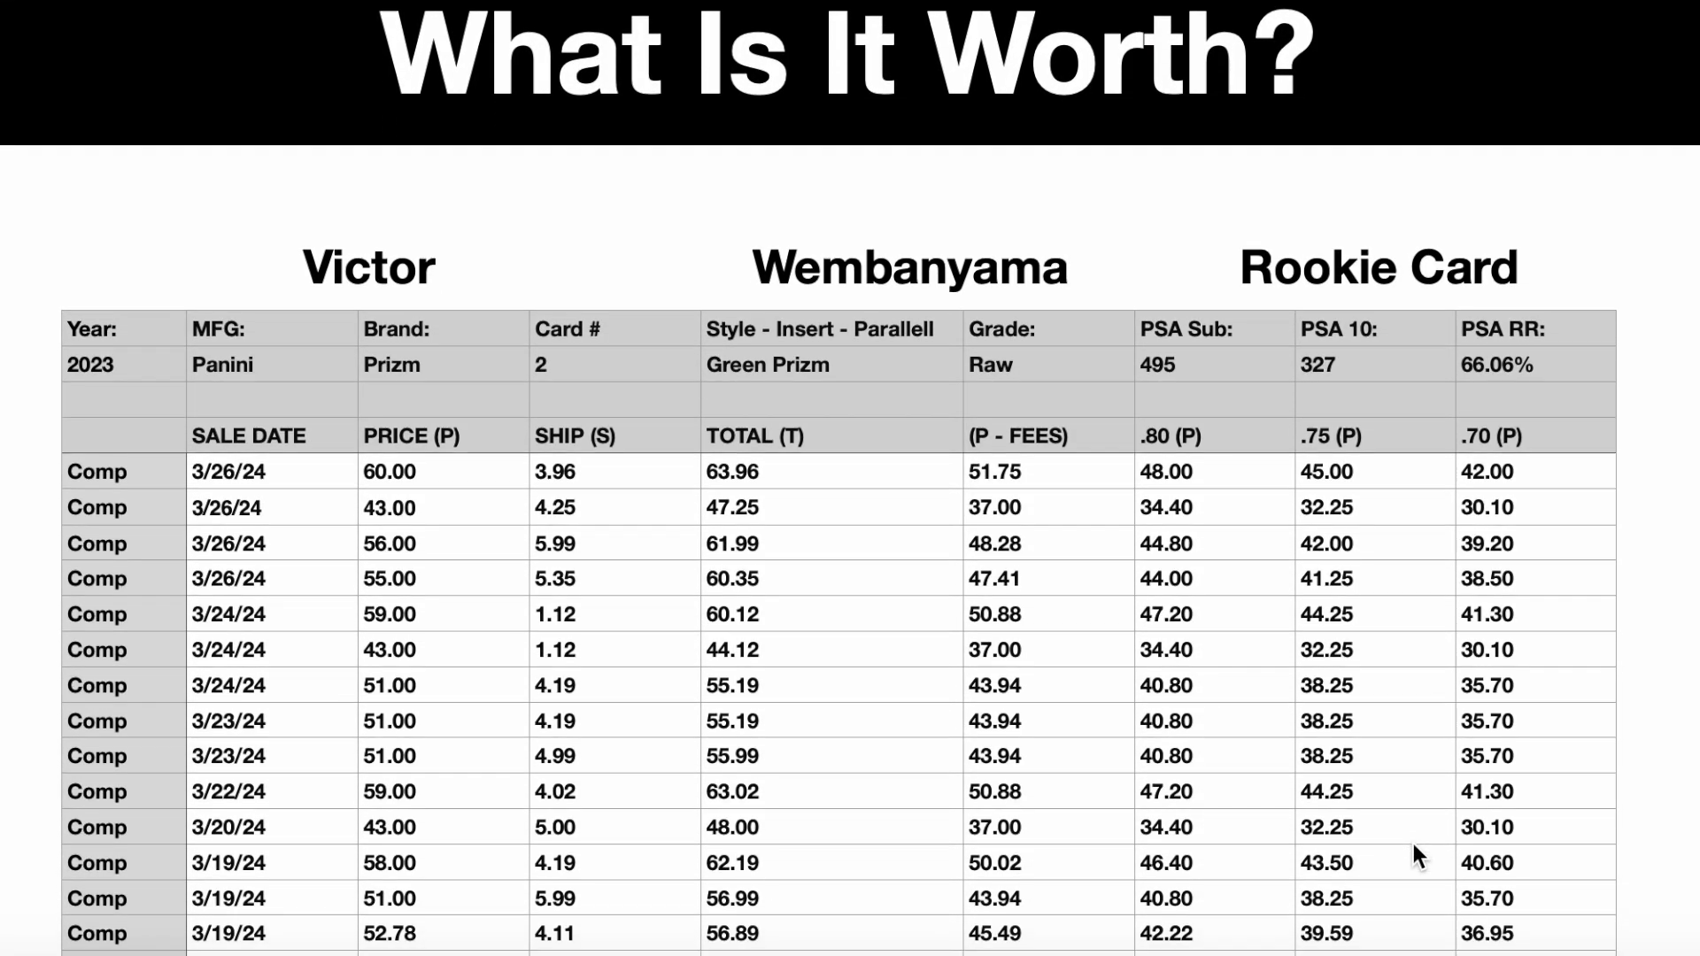
scroll(1412, 840, "down", 1)
scroll(1413, 839, "down", 1)
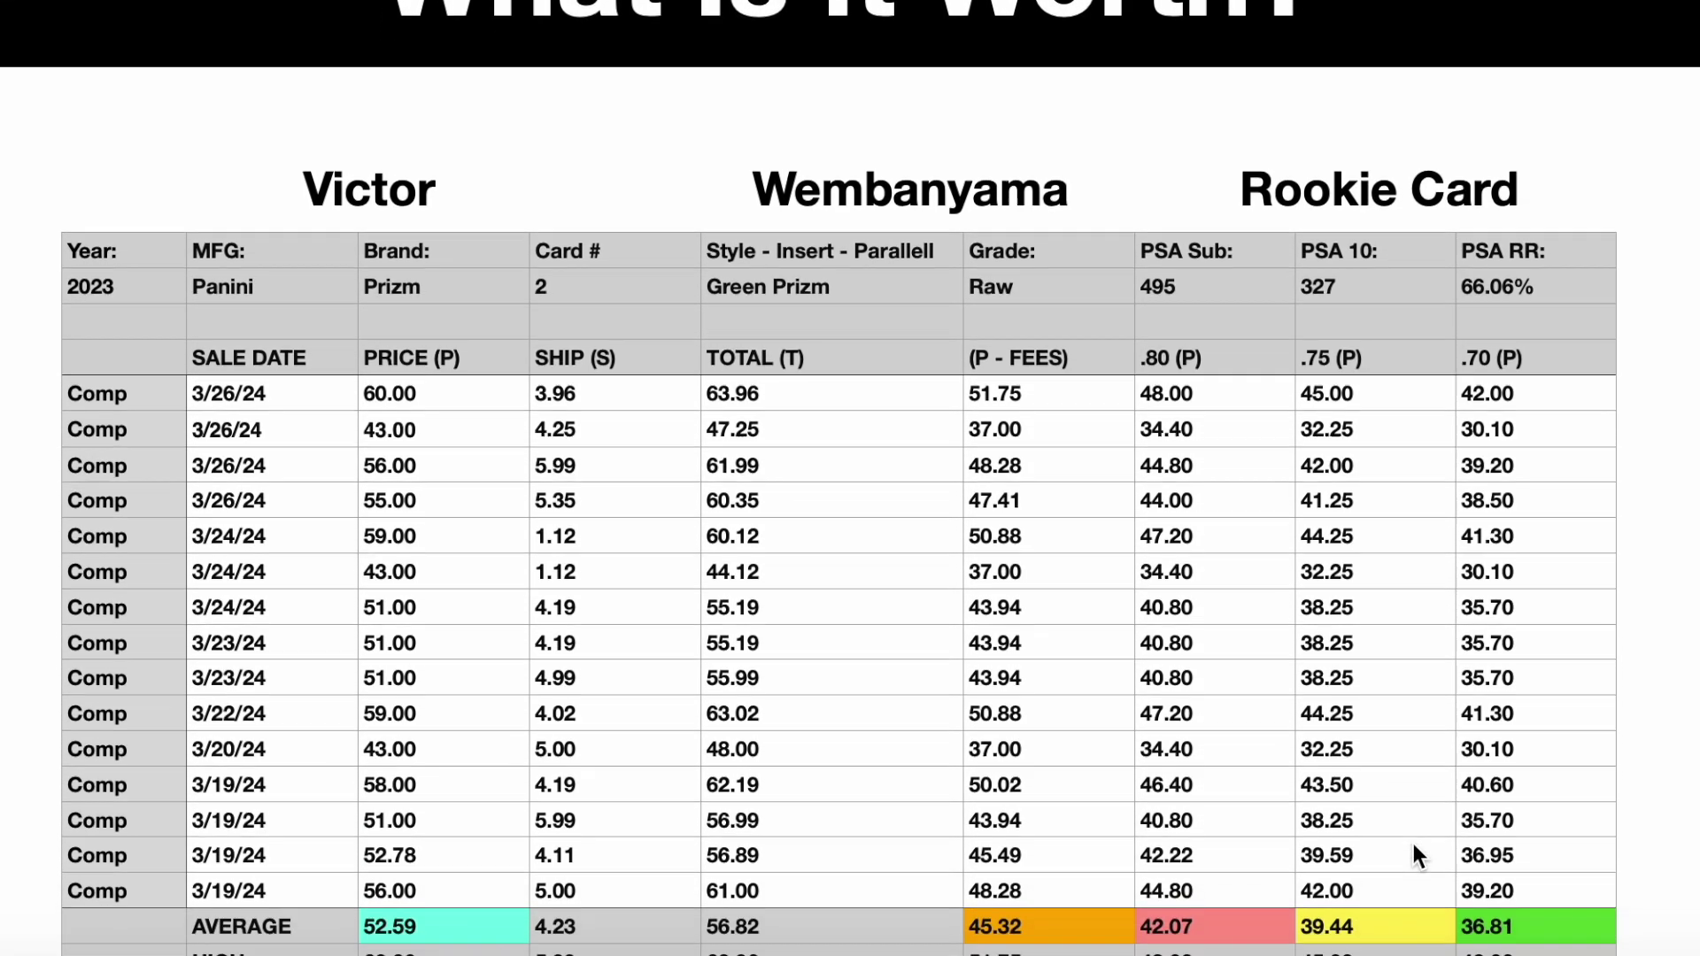
scroll(1412, 839, "down", 2)
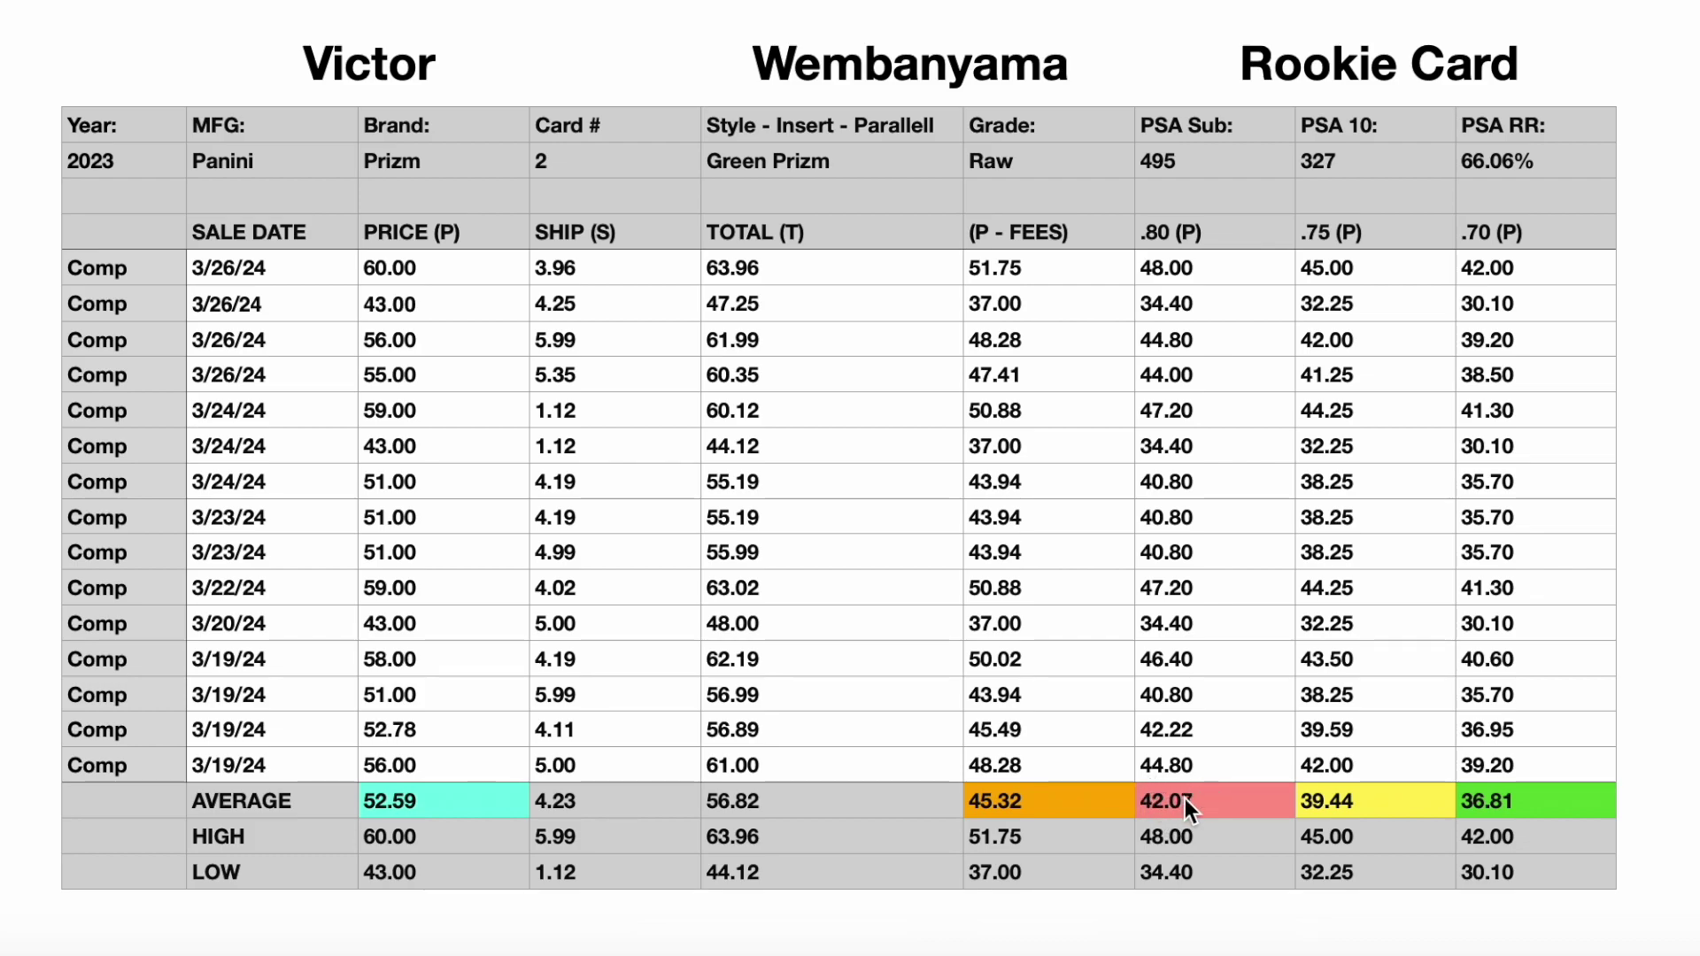
Sort the Victor Wembanyama comps table in ascending order by the (P - FEES) column
left_click(1048, 130)
left_click(1046, 64)
right_click(1046, 64)
left_click(1177, 14)
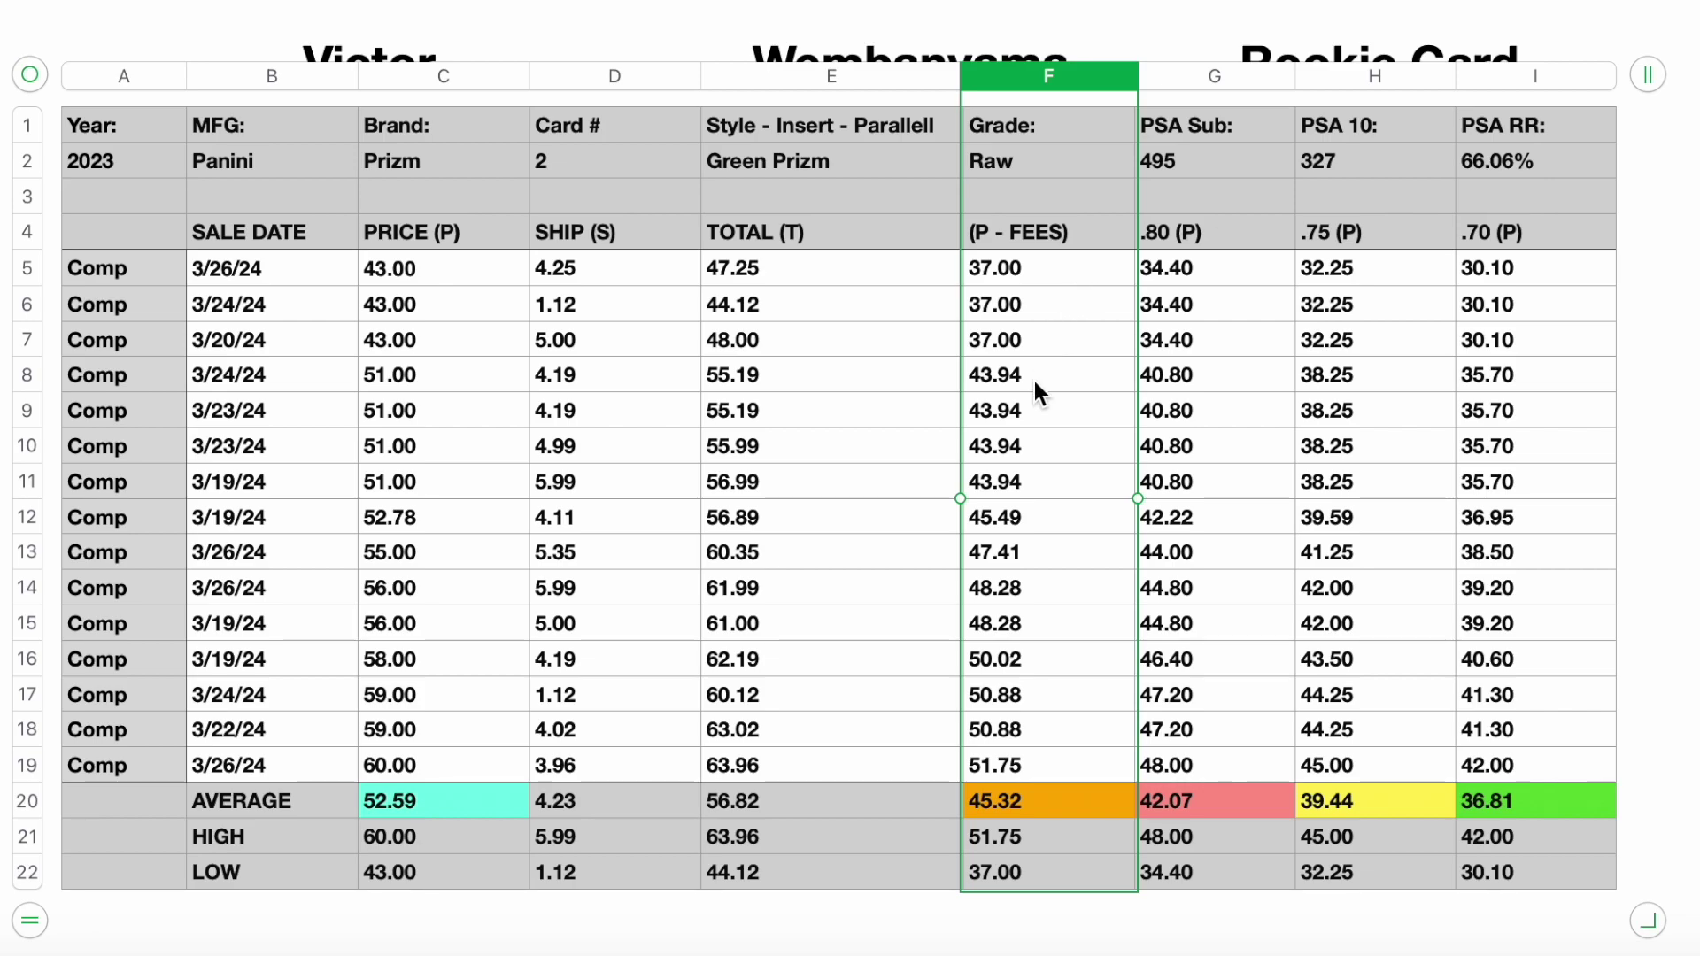
Check the (P - FEES) values in rows 9 and 15 of the Wembanyama table against their source prices
left_click(1023, 404)
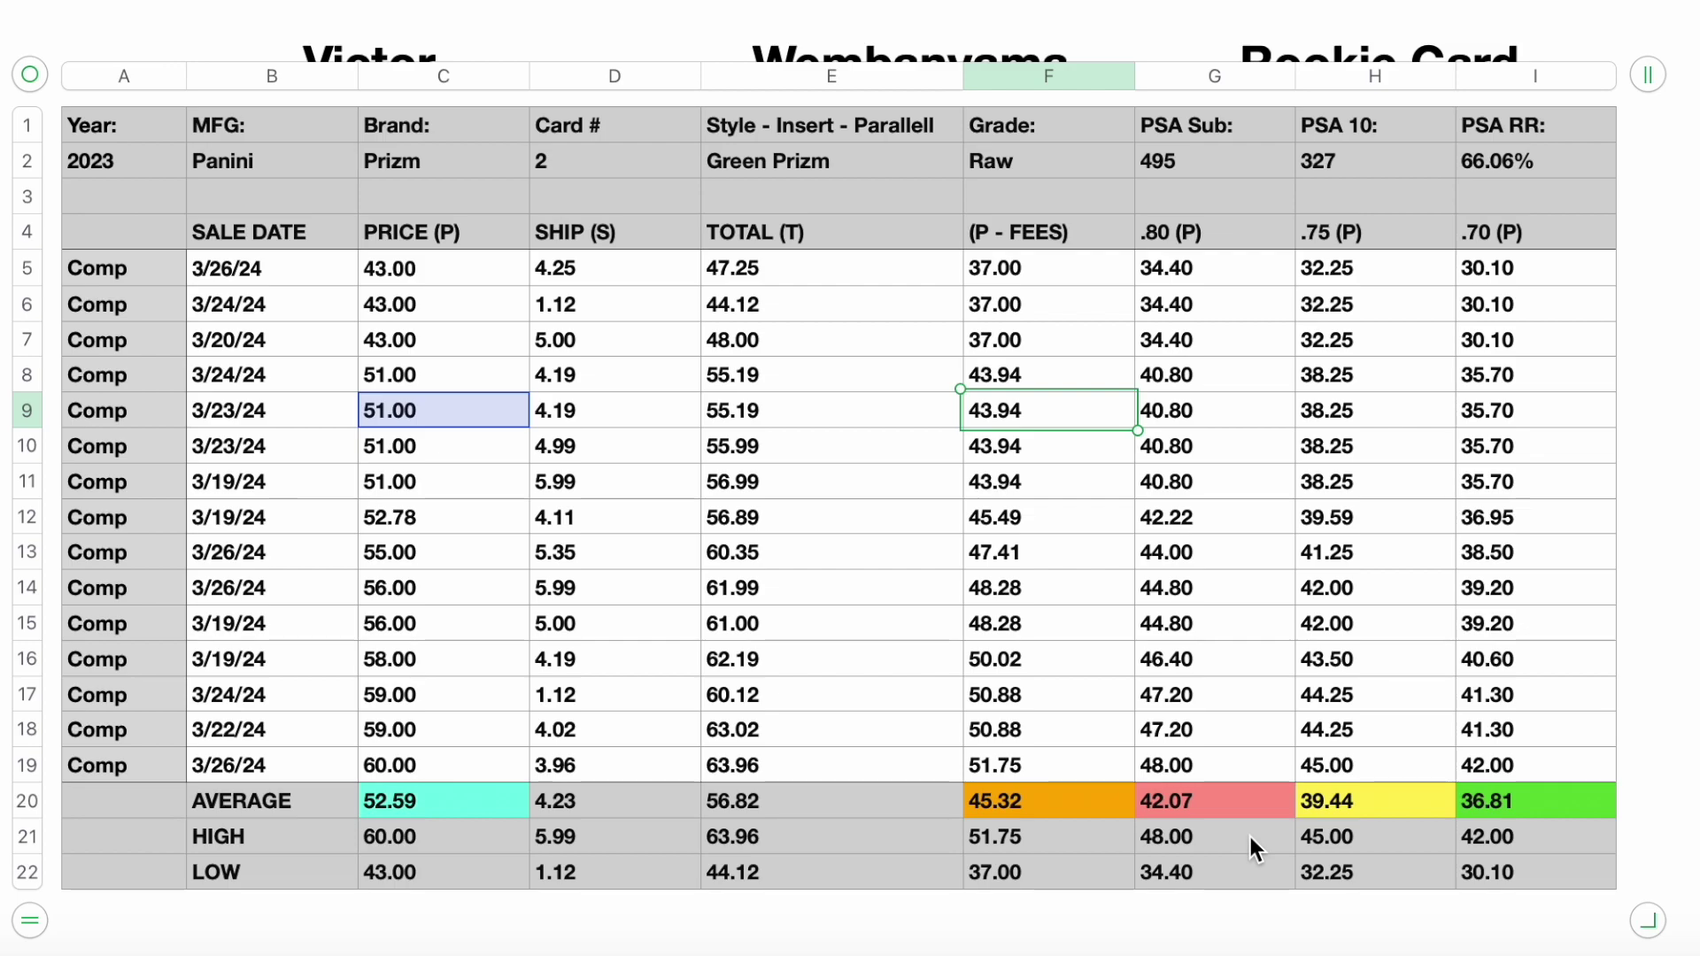
left_click(1667, 725)
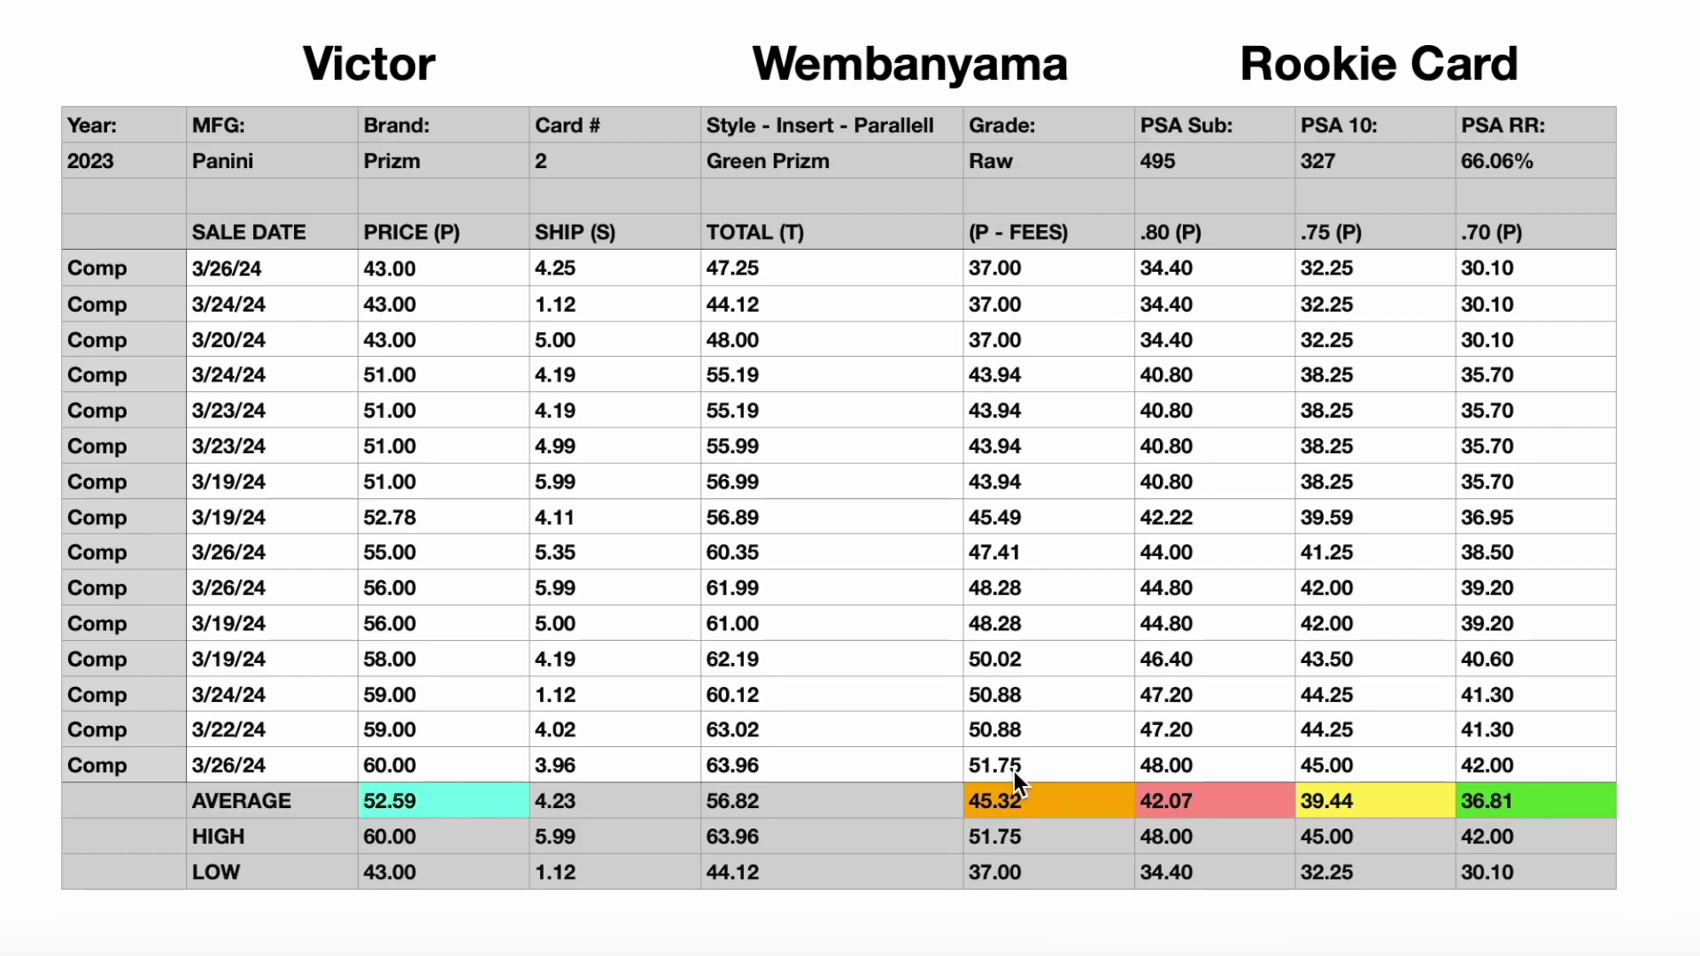
left_click(1008, 623)
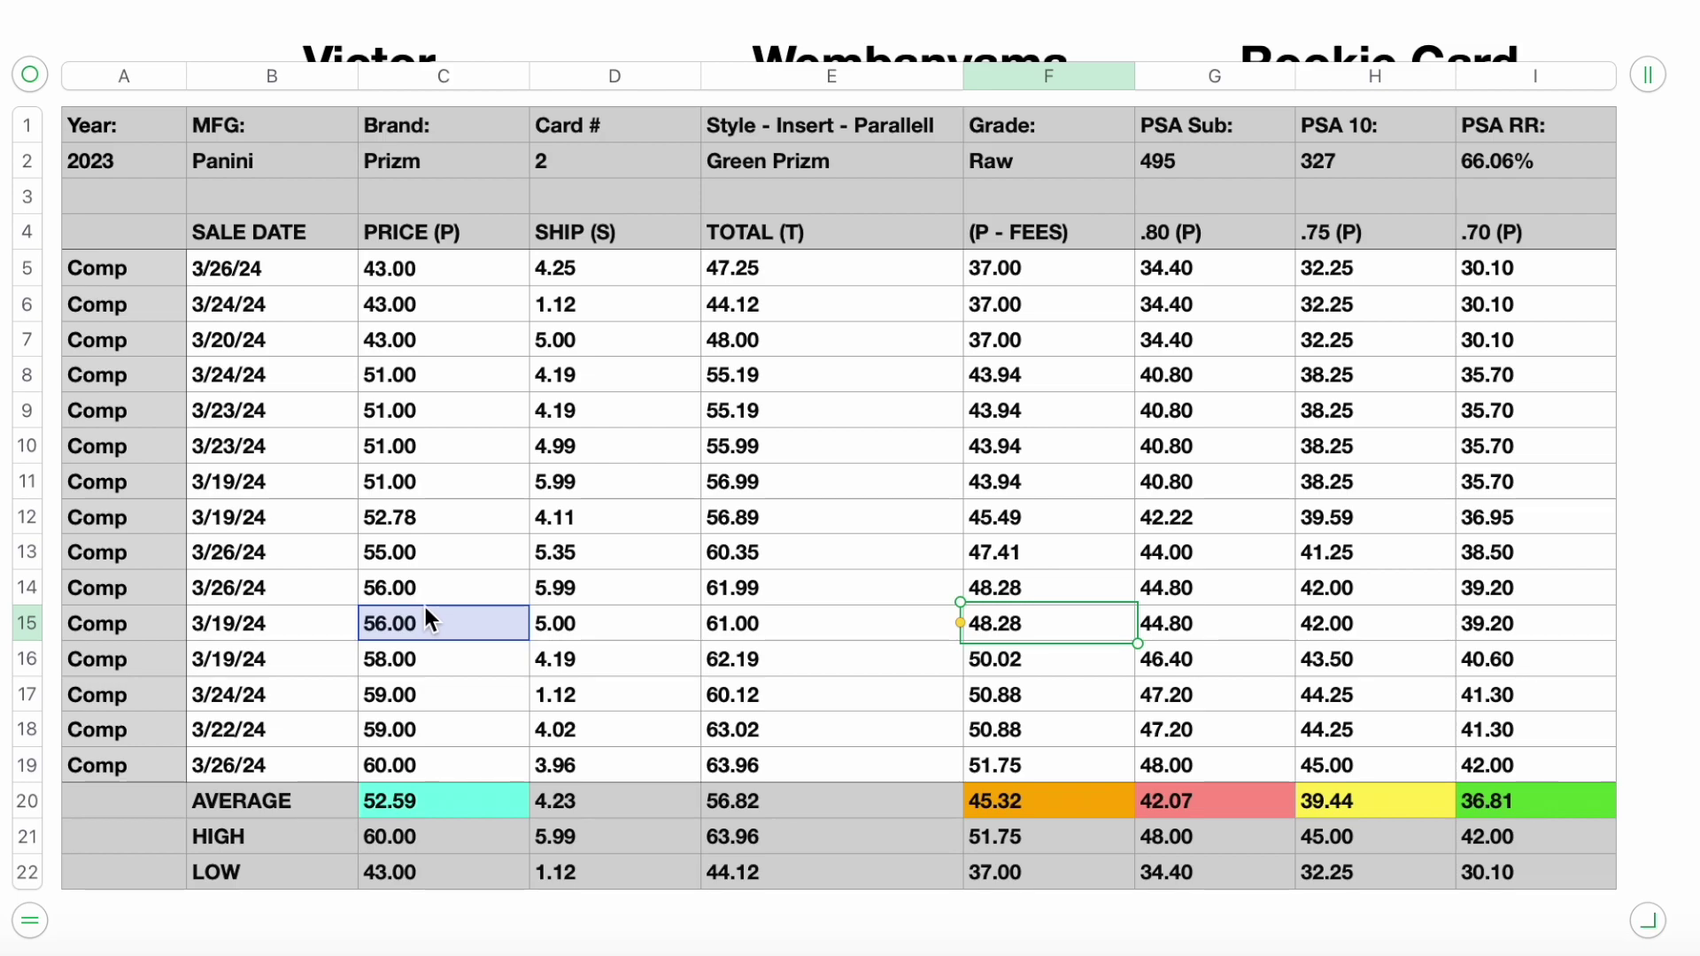
left_click(1689, 407)
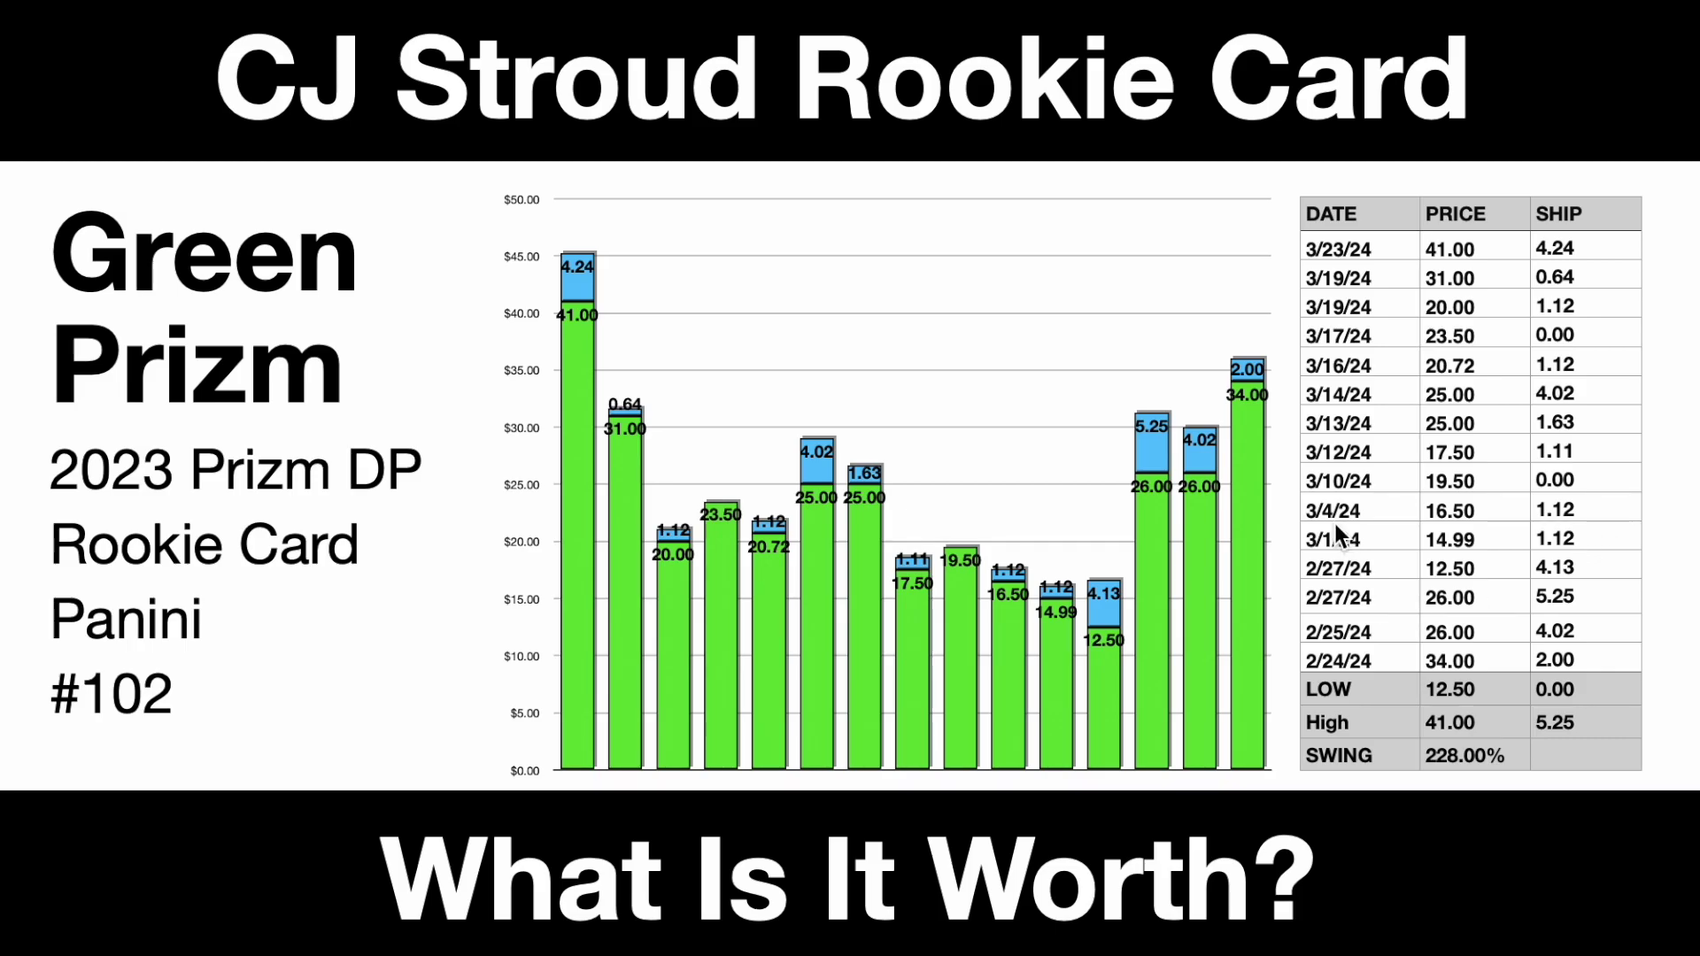
Sort the CJ Stroud Green Prizm comps table in ascending order by the (P - FEES) column
scroll(1335, 523, "down", 10)
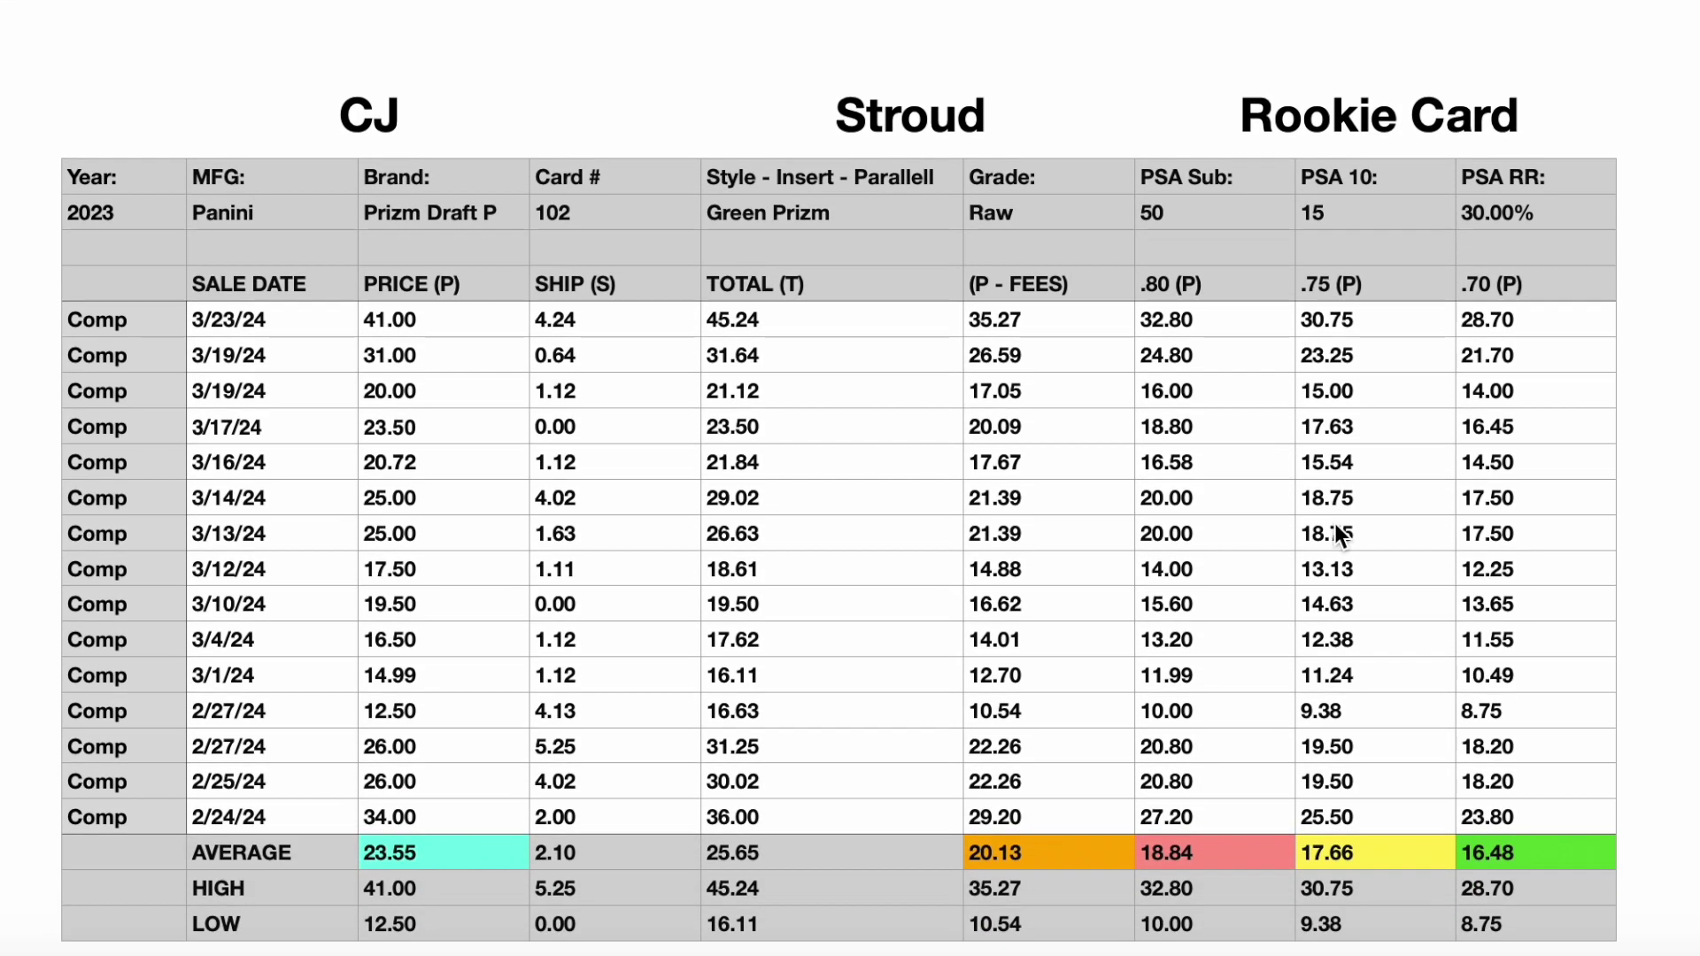
scroll(1336, 525, "down", 2)
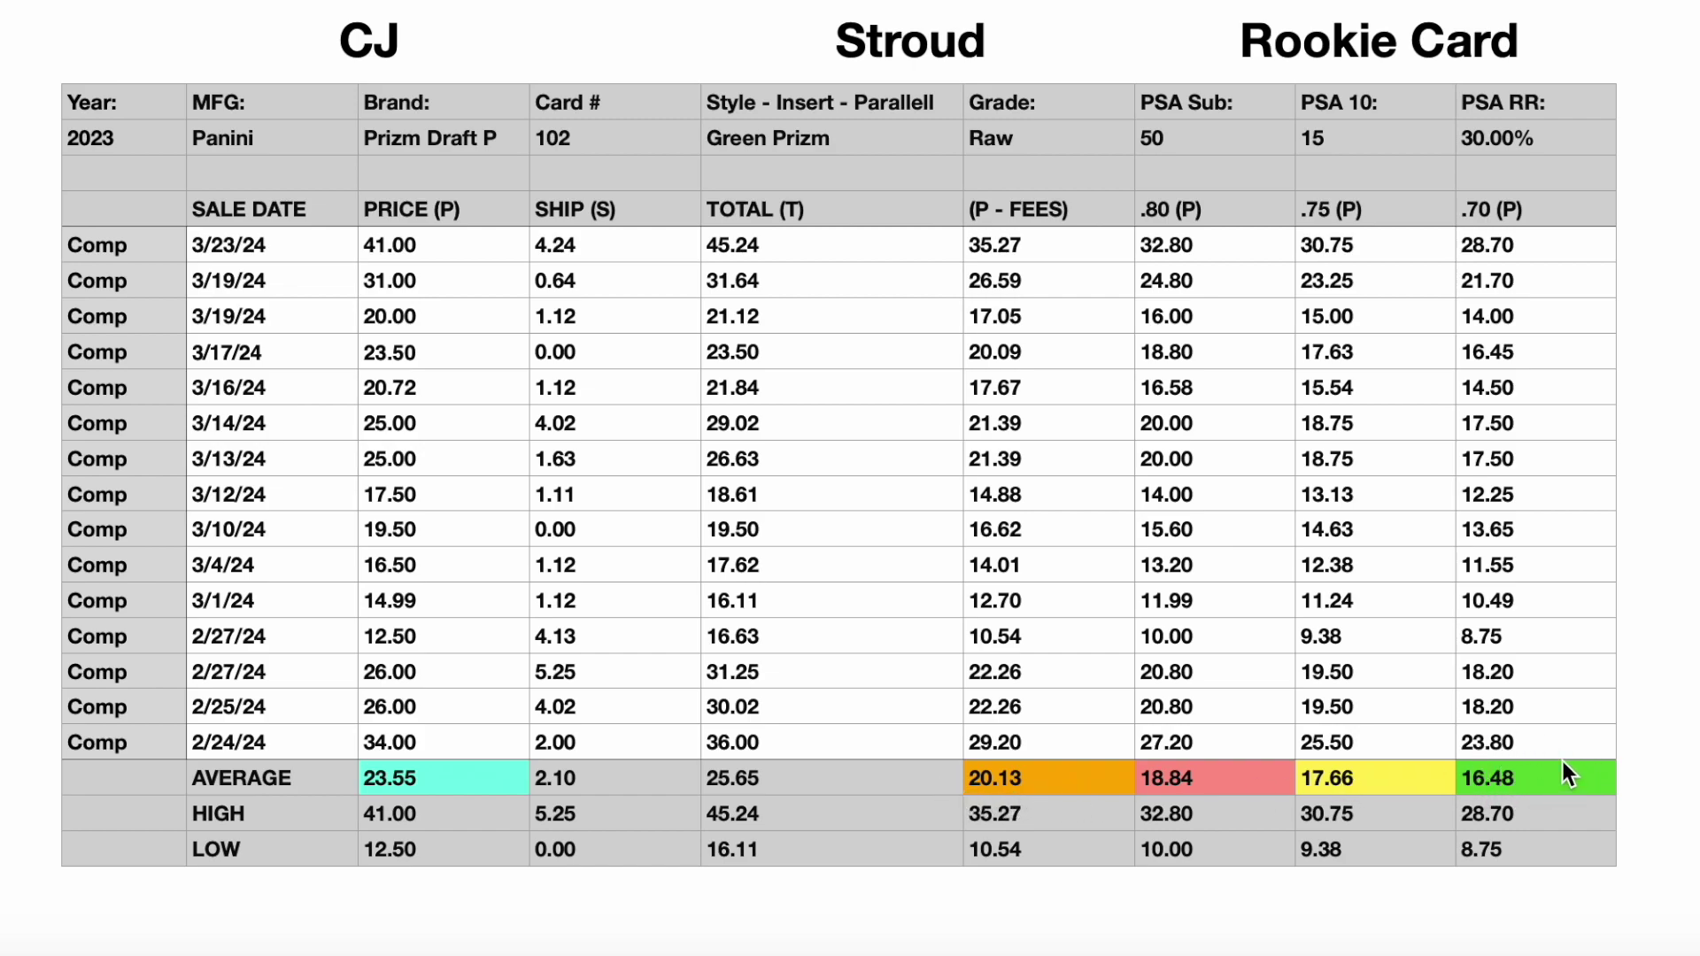
left_click(1070, 93)
left_click(1099, 51)
left_click(1105, 50)
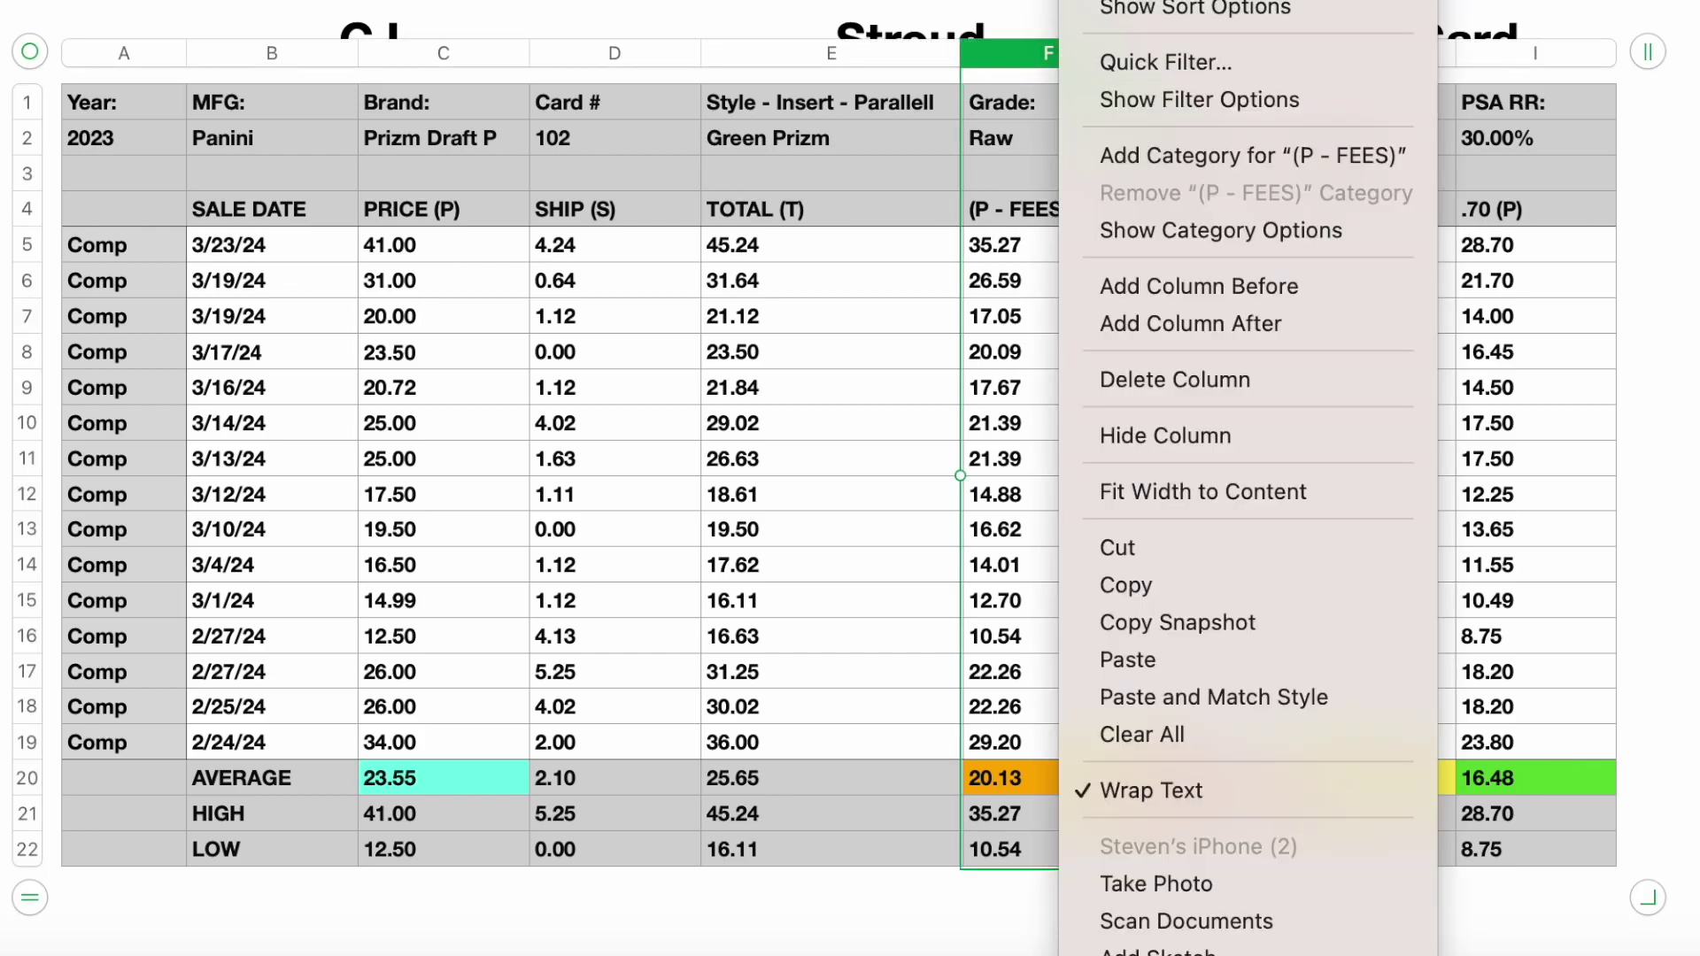
left_click(1083, 149)
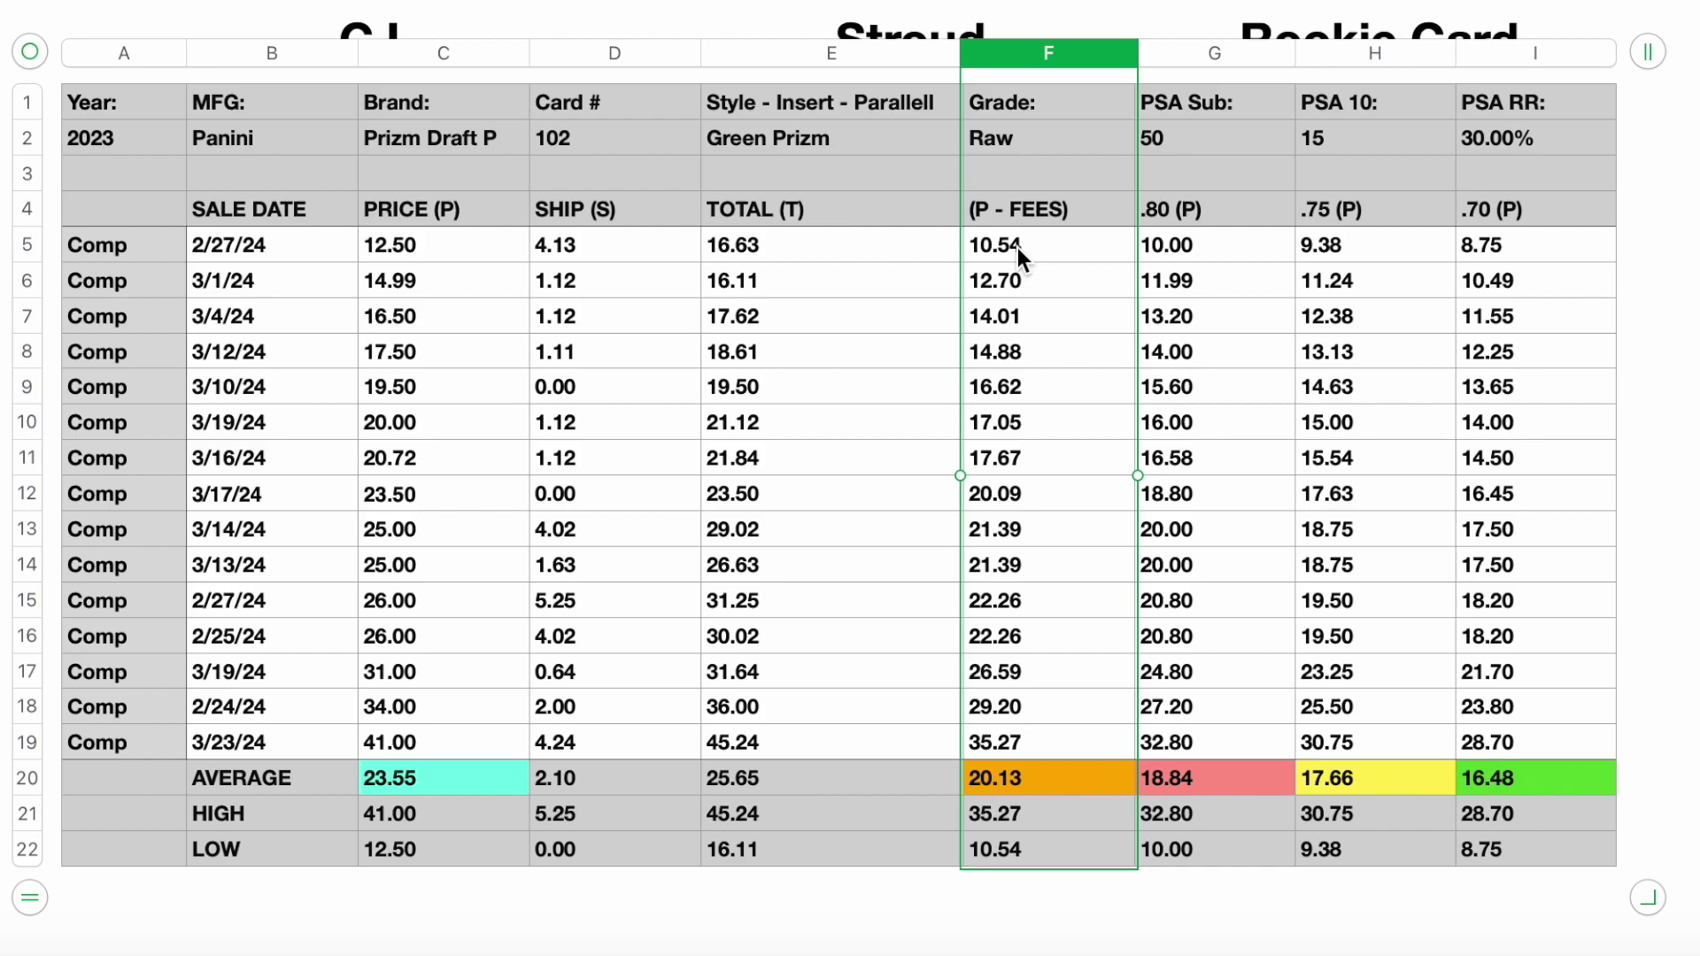
Check the (P - FEES) values in rows 9 and 15 of the CJ Stroud table against their source prices
left_click(1017, 383)
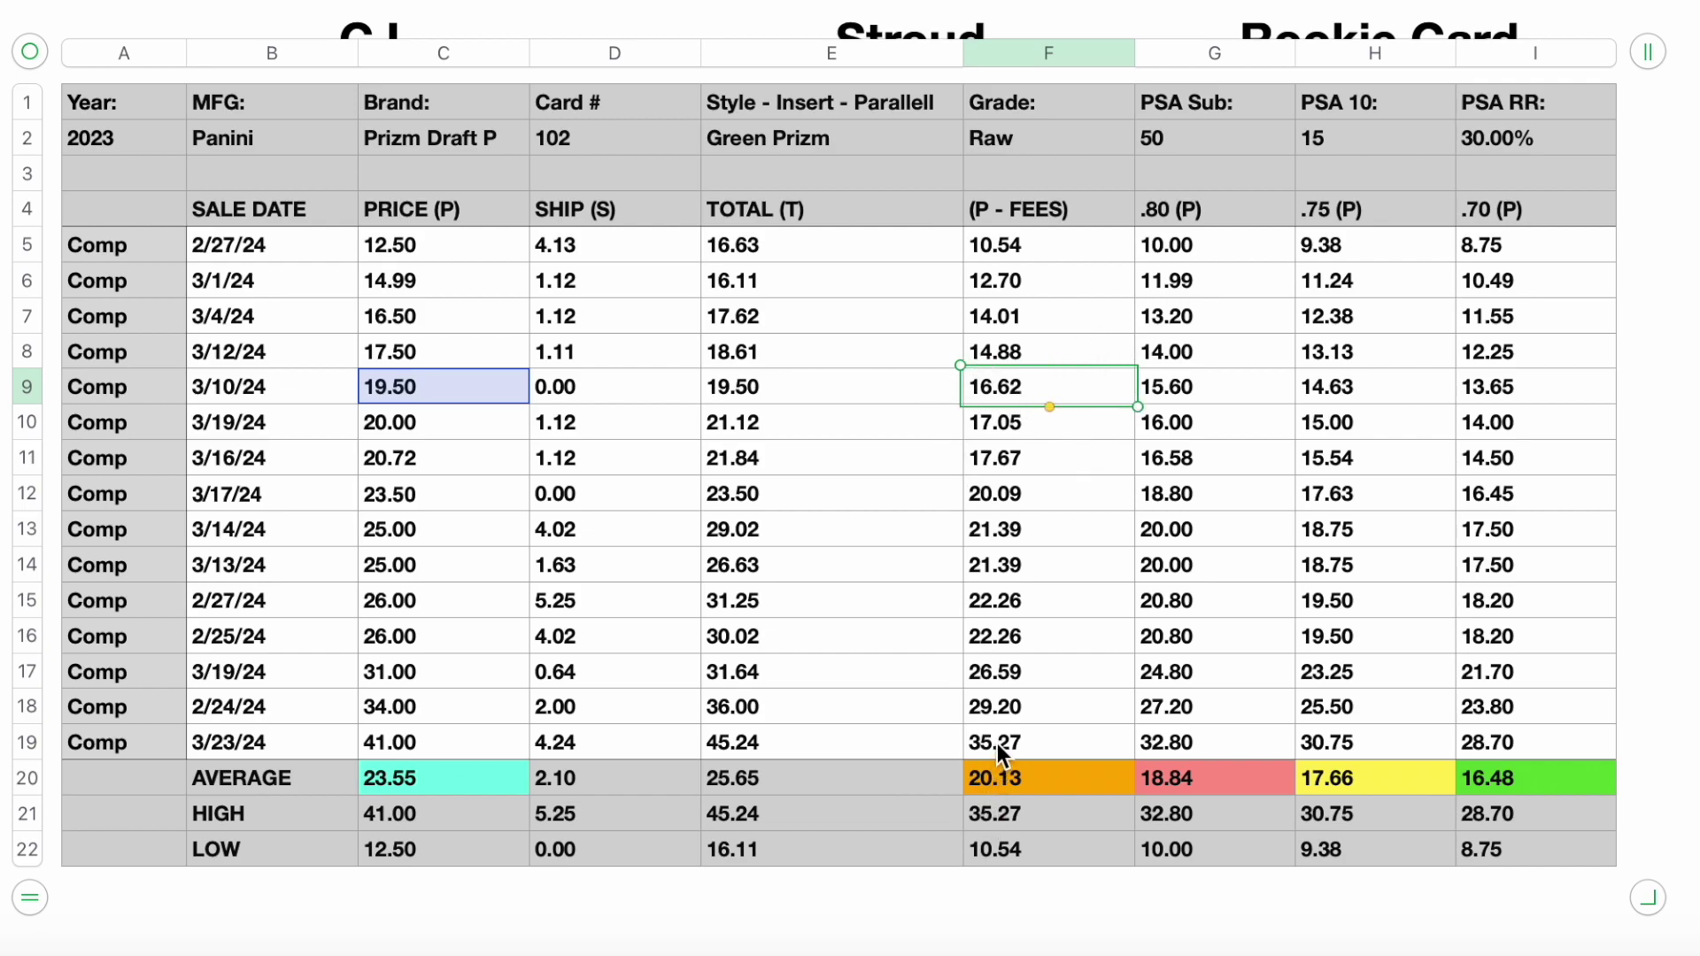
left_click(999, 616)
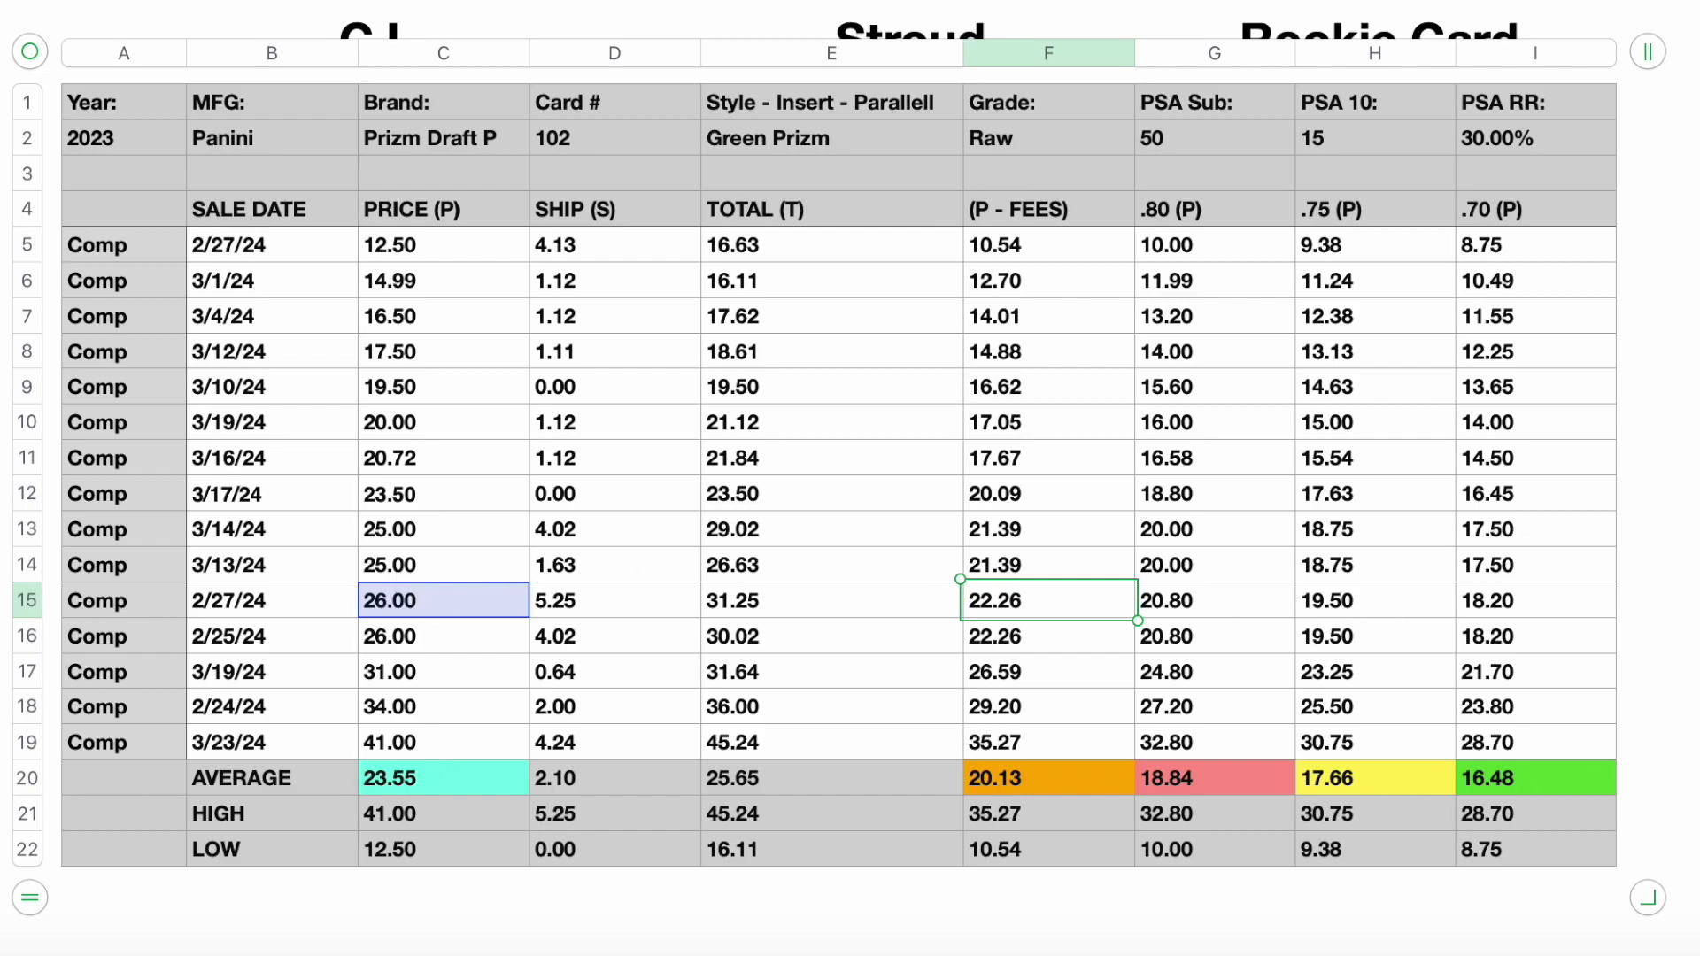
key("Escape")
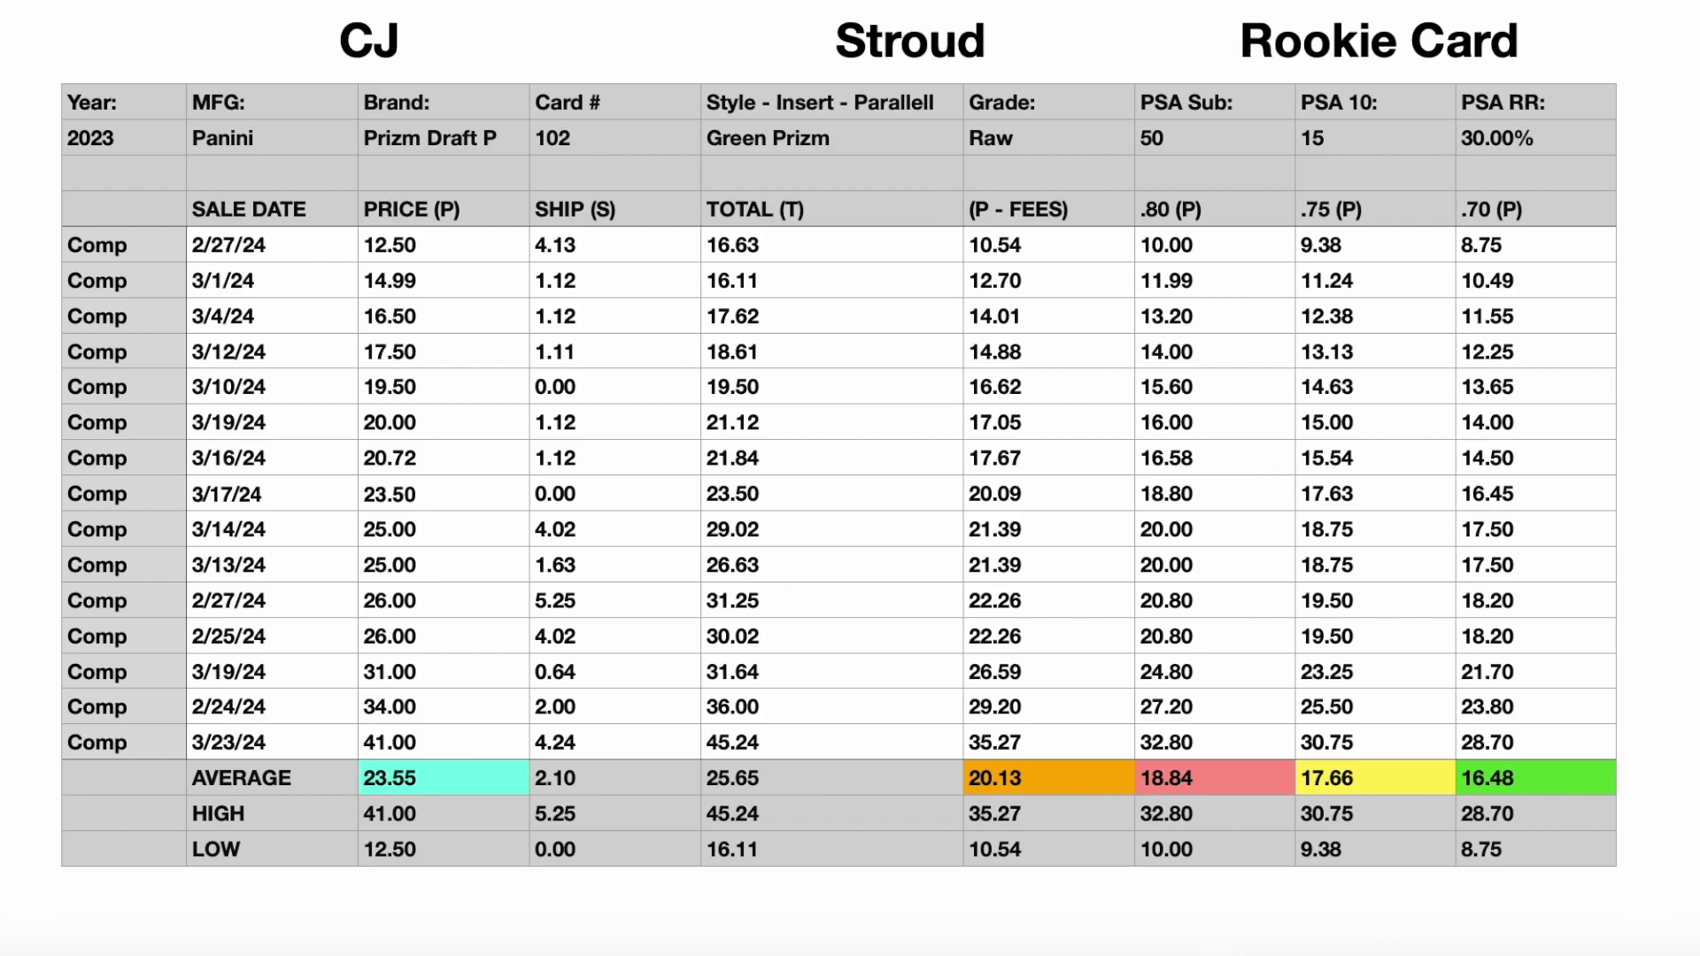
Return to the Victor Wembanyama sheet and review its sorted price chart and comps table
key("Right")
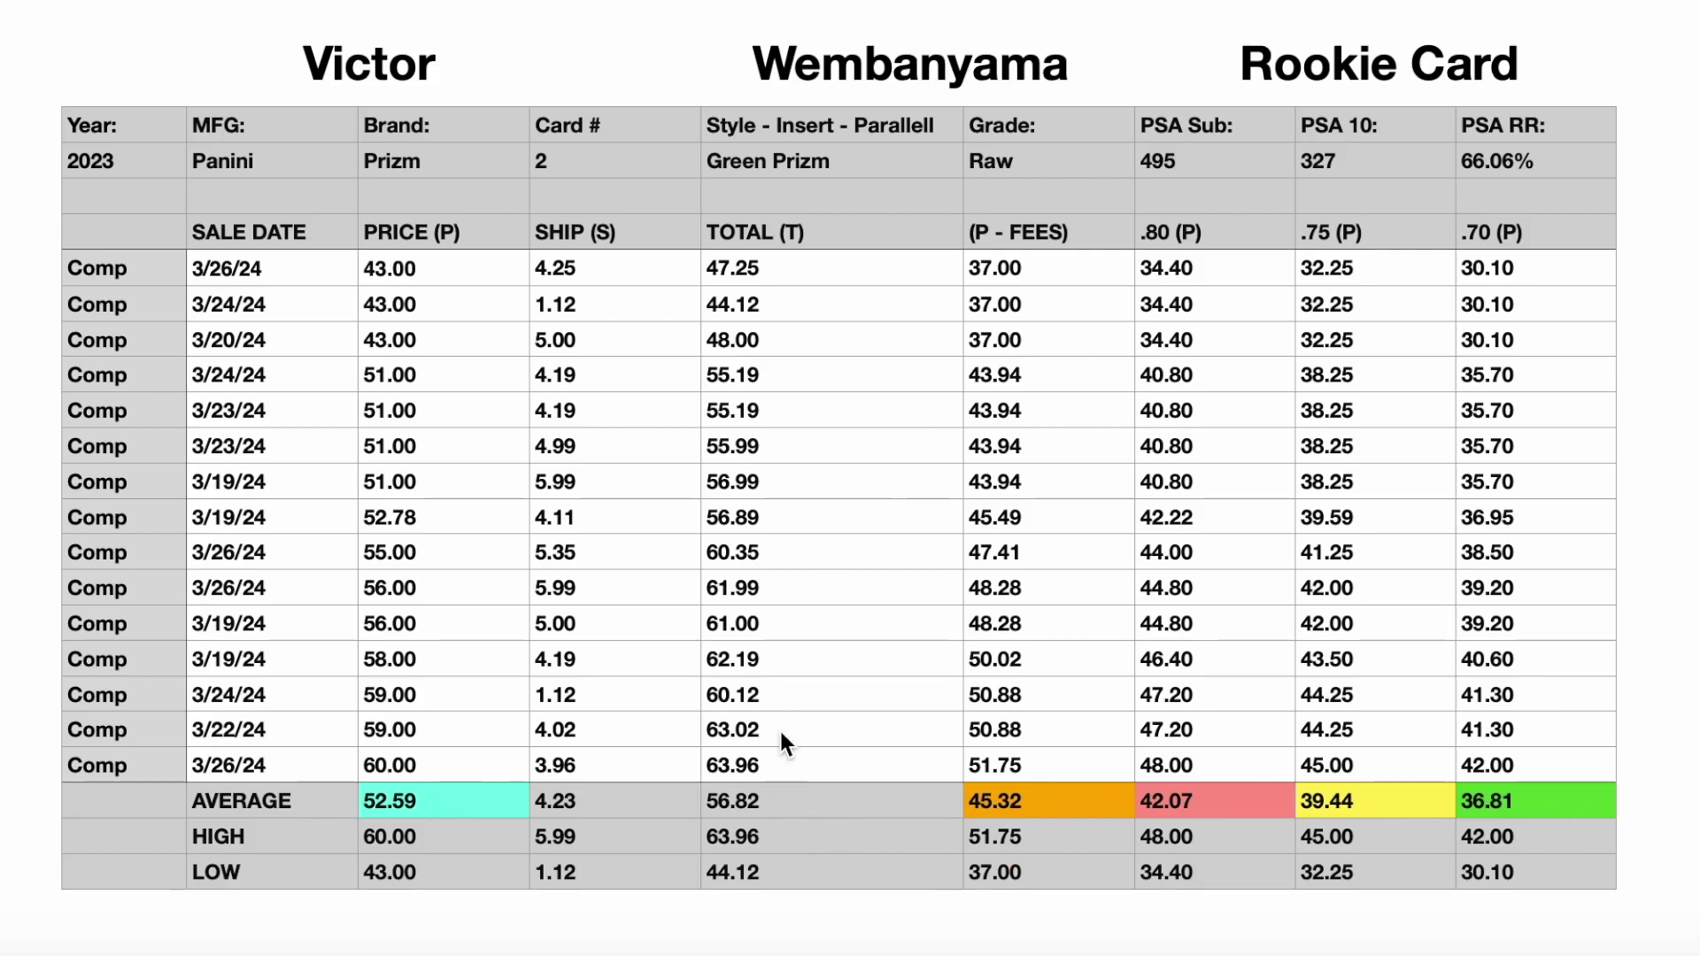
scroll(739, 363, "up", 10)
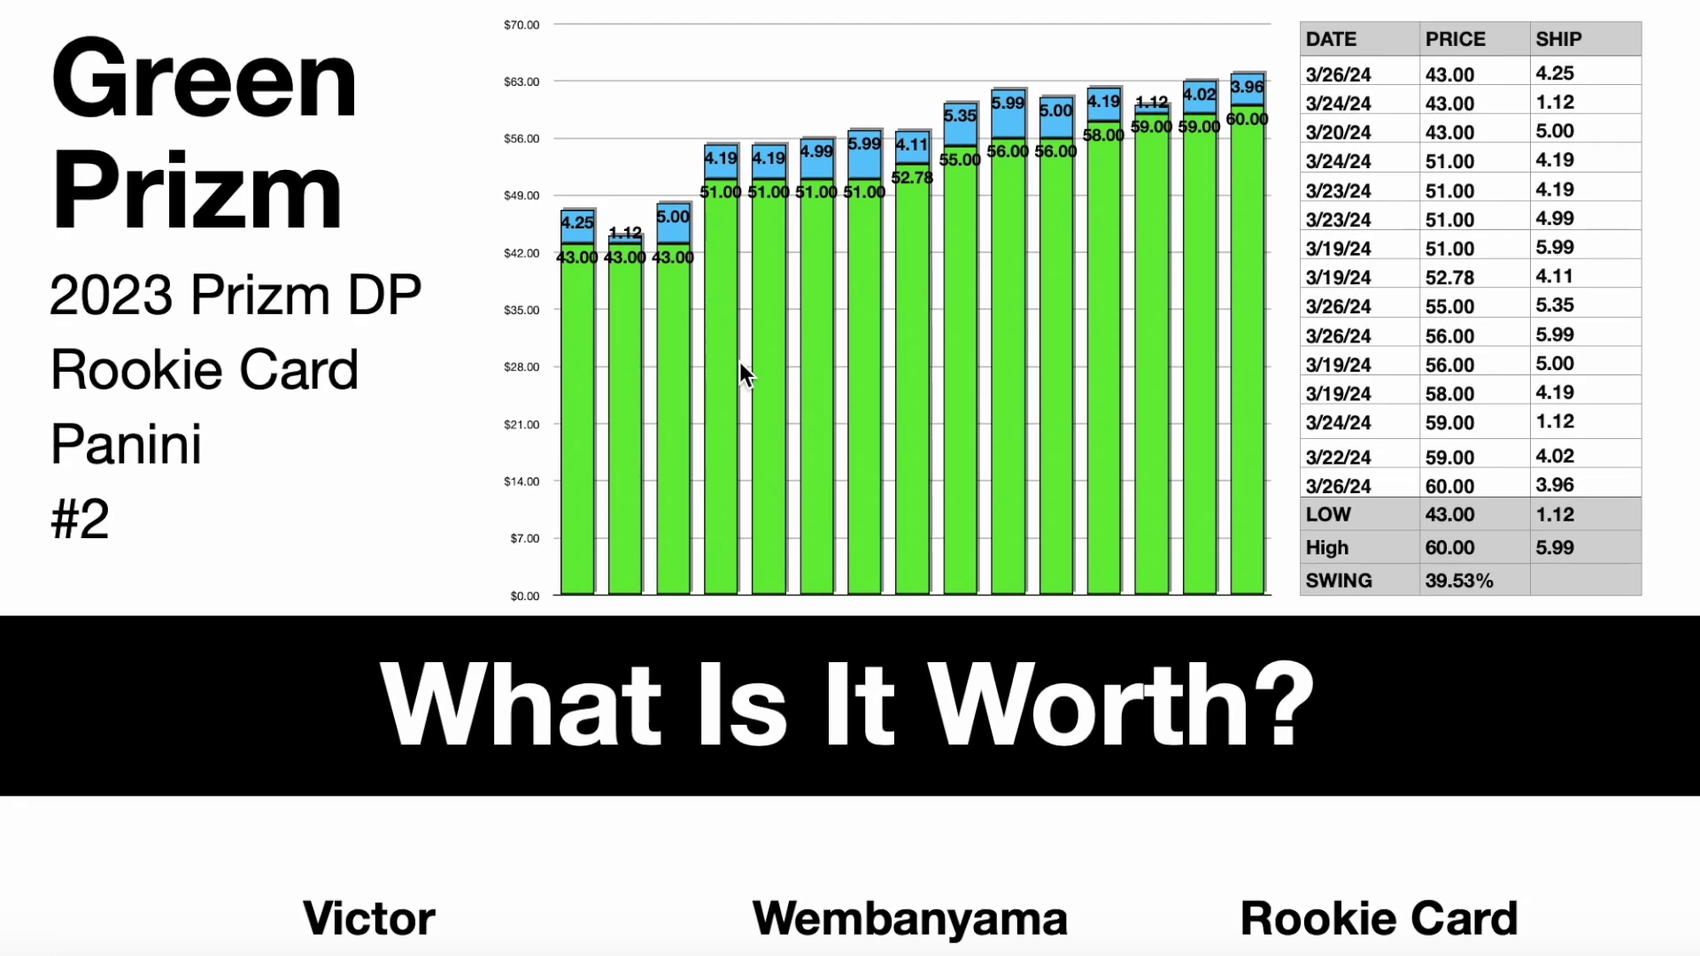
scroll(740, 363, "down", 5)
scroll(740, 363, "up", 3)
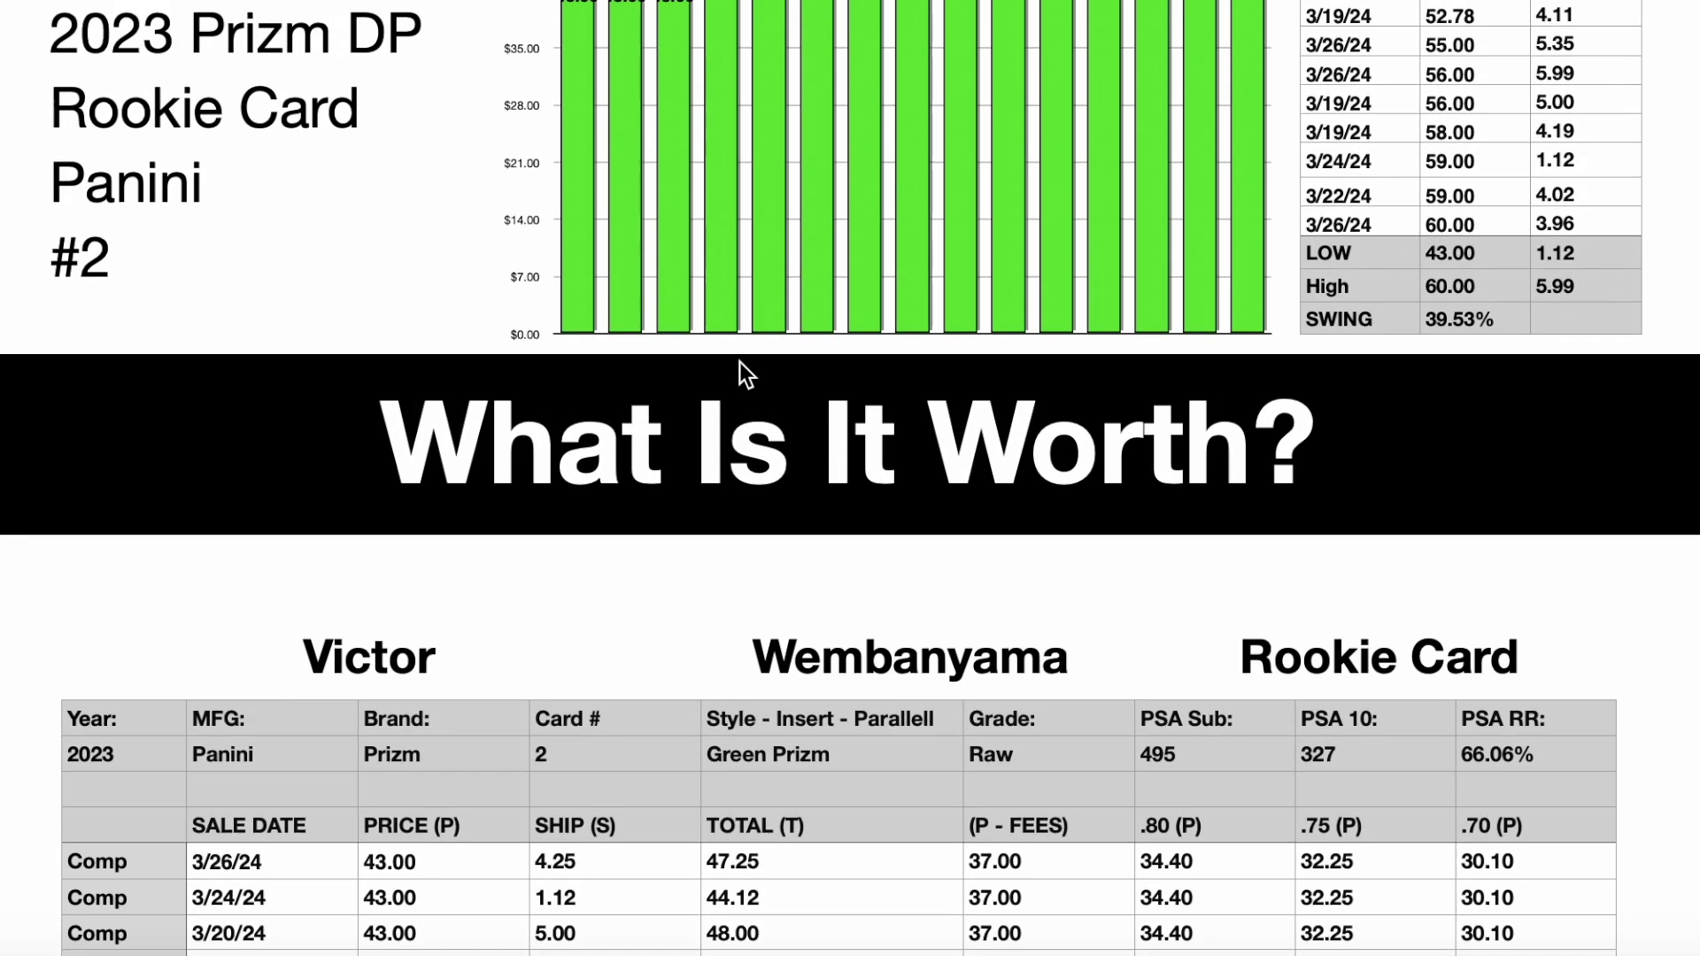
scroll(740, 362, "down", 8)
scroll(741, 363, "down", 3)
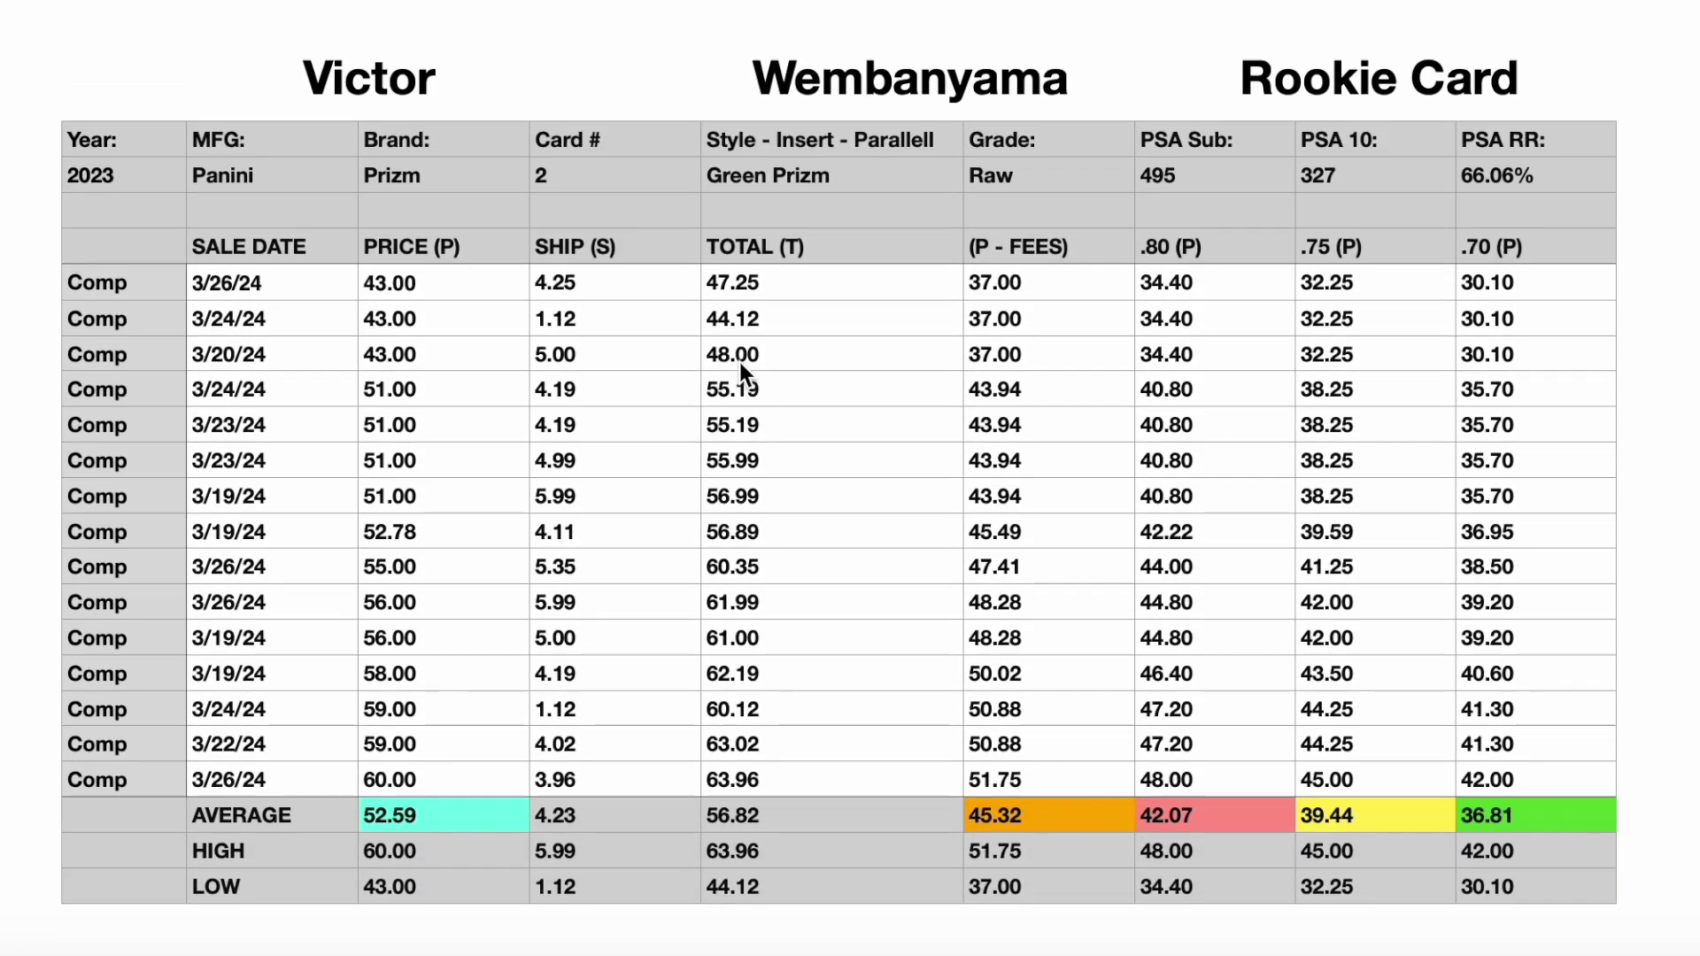